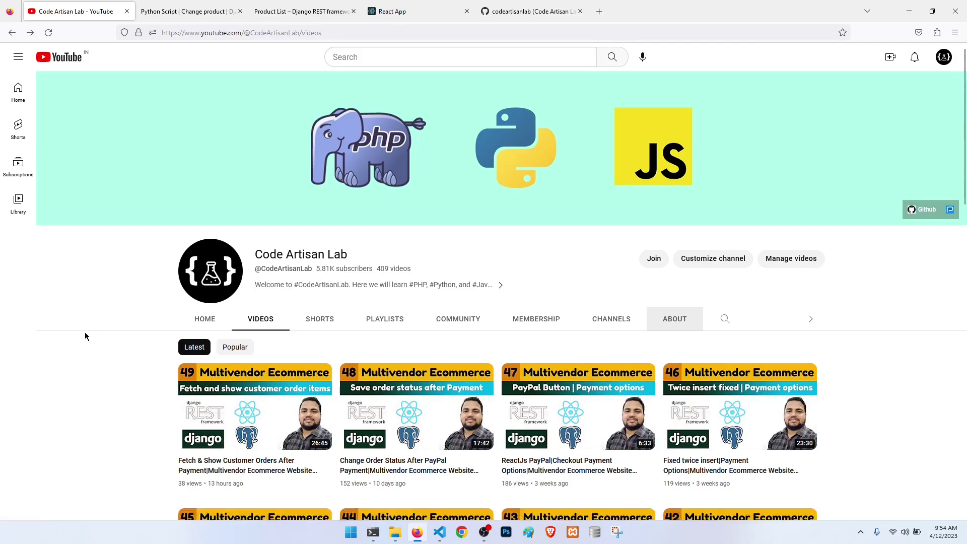
- Switch to the React App tab at localhost:3000/customer/orders, showing four purchased orders
click(385, 11)
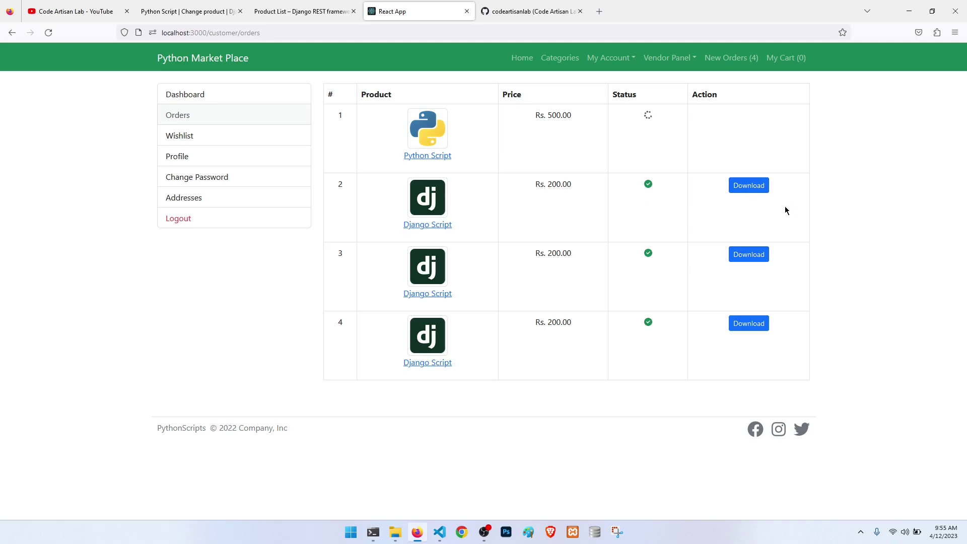
- Open models.py and select the product_file field name on line 31
click(440, 532)
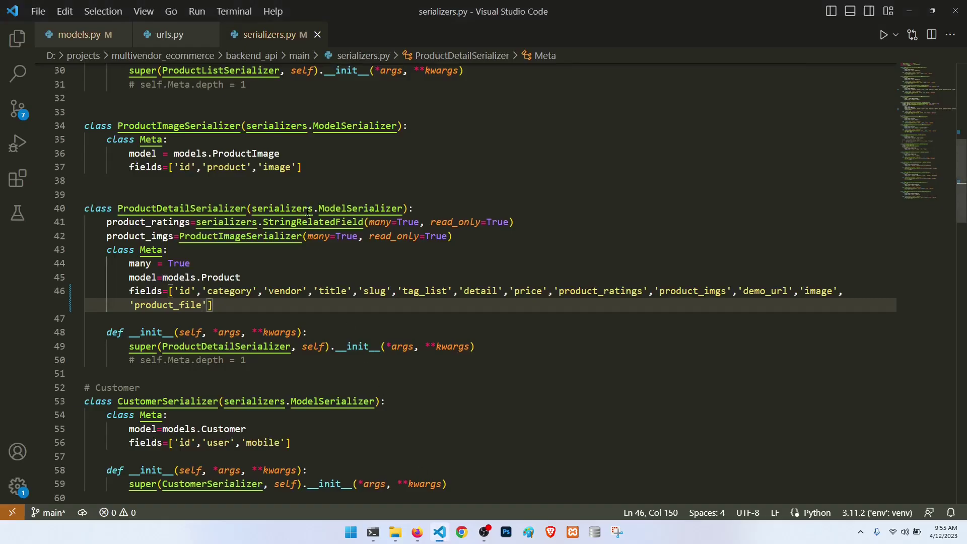
click(76, 33)
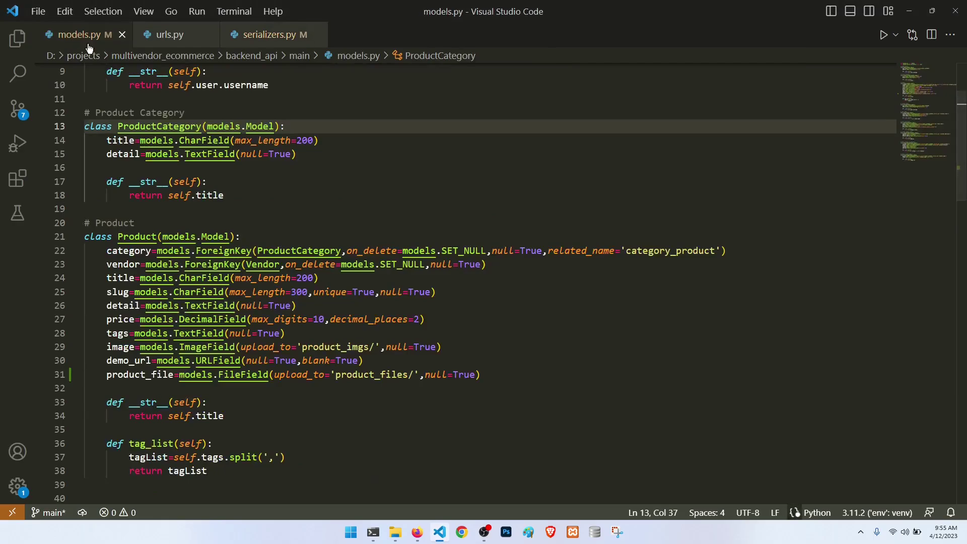
scroll(284, 295, down, 3)
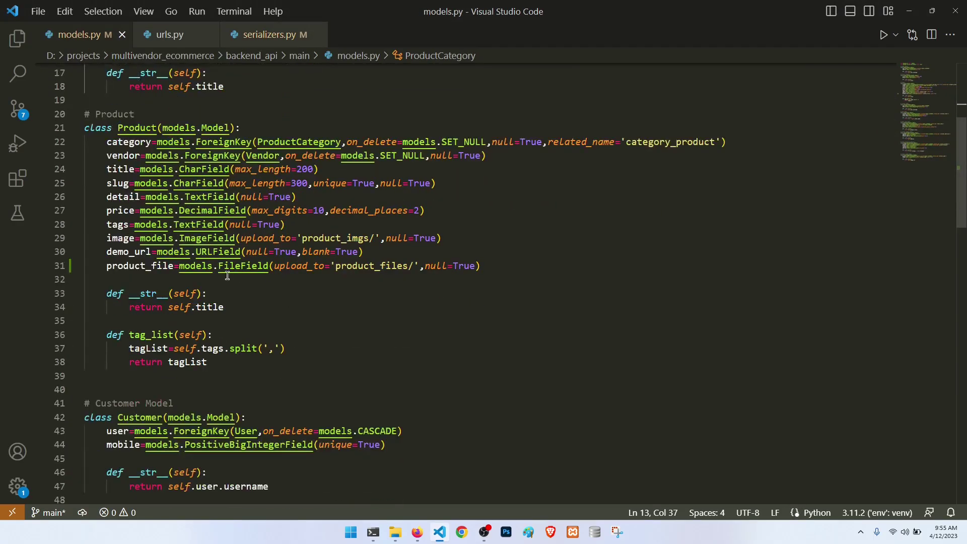
click(144, 267)
double_click(145, 267)
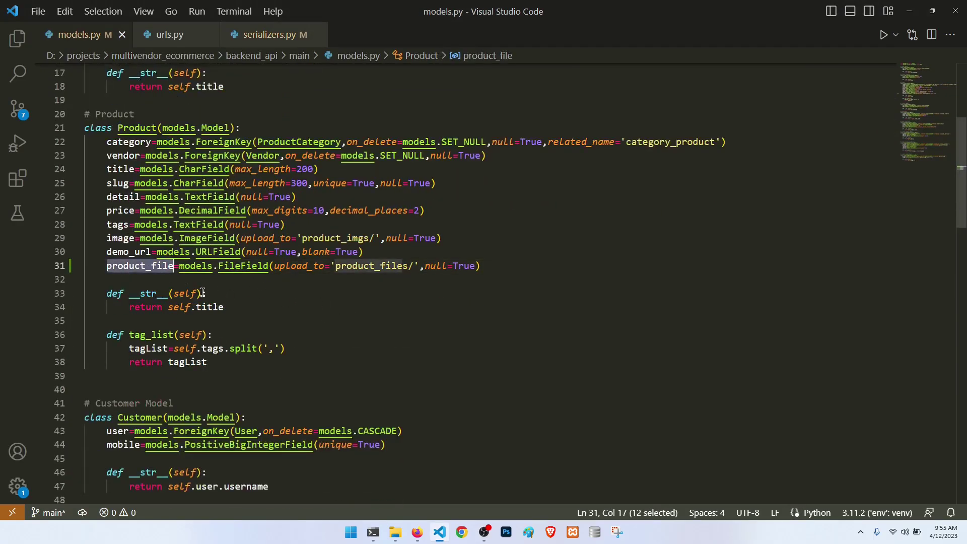
click(129, 278)
double_click(132, 266)
click(404, 277)
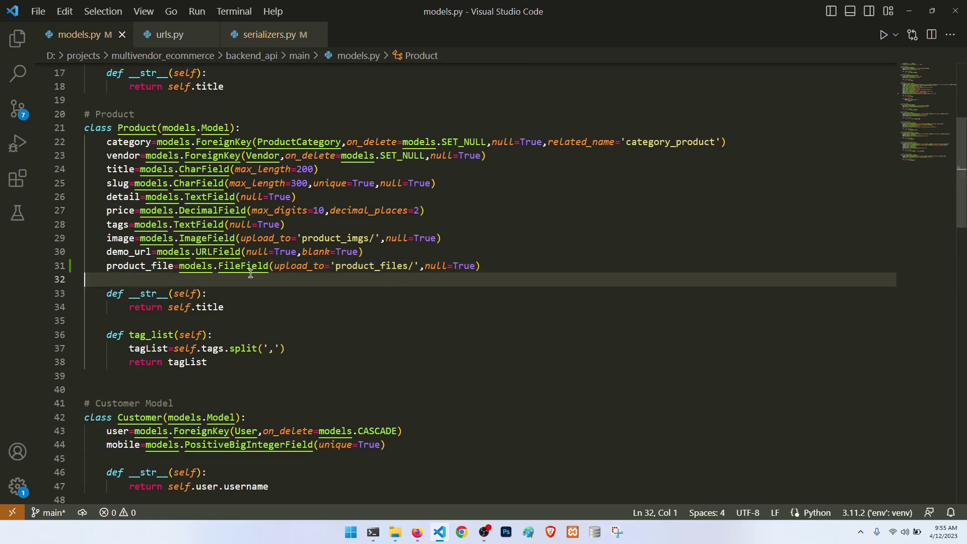
- Highlight the full product_file FileField definition and its 'product_files' upload folder
drag(482, 266, 107, 267)
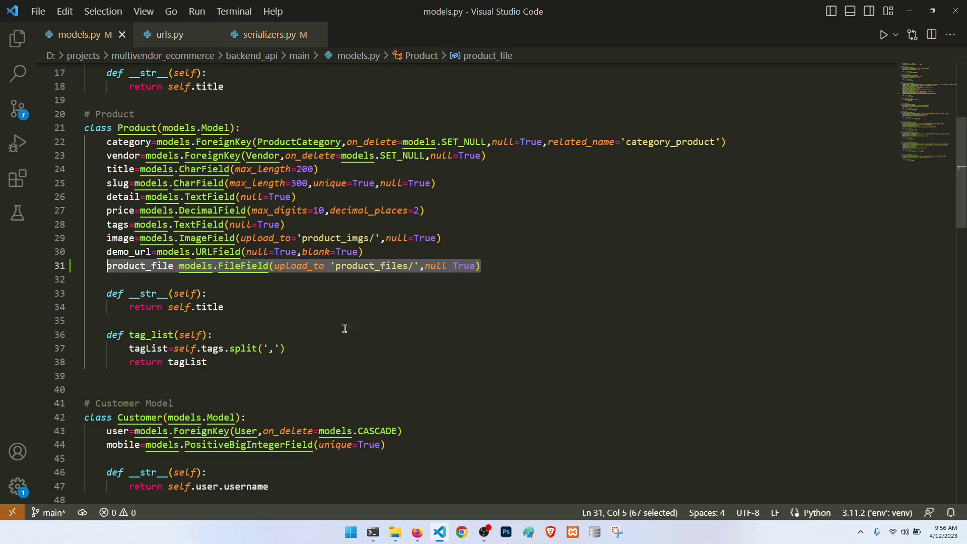
click(232, 295)
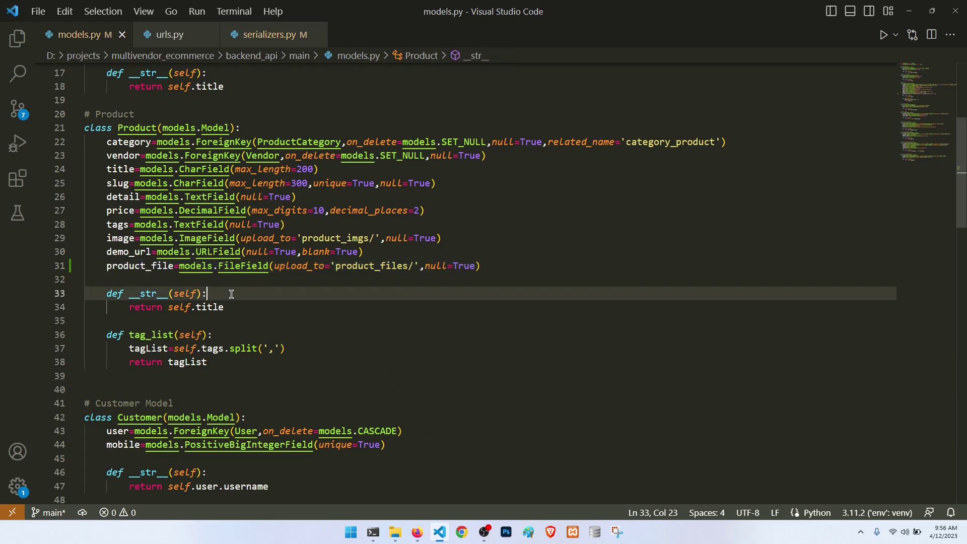
double_click(172, 270)
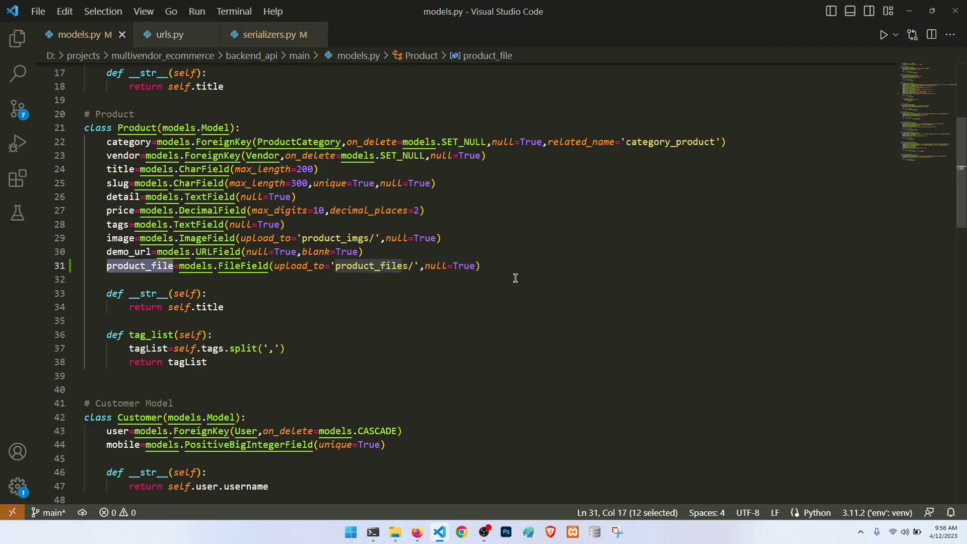
click(129, 279)
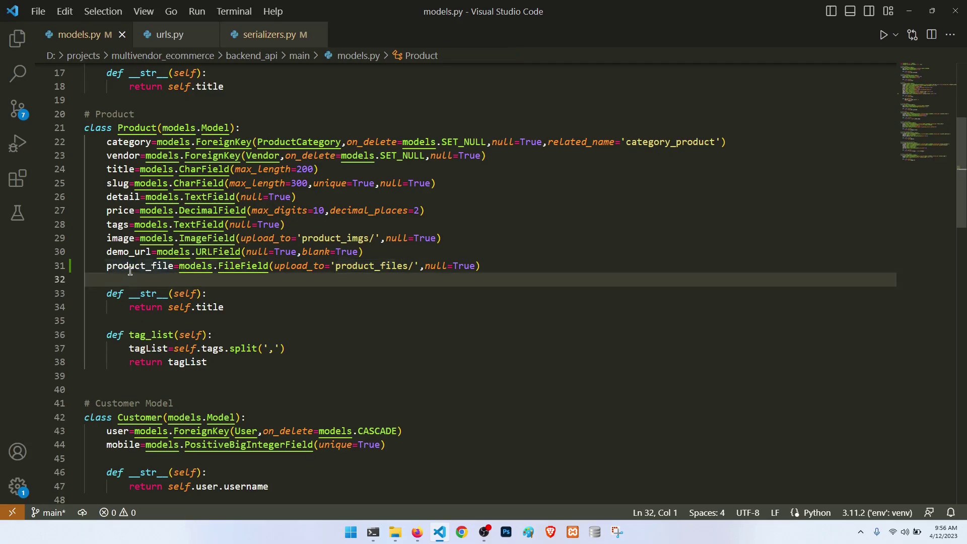
double_click(130, 268)
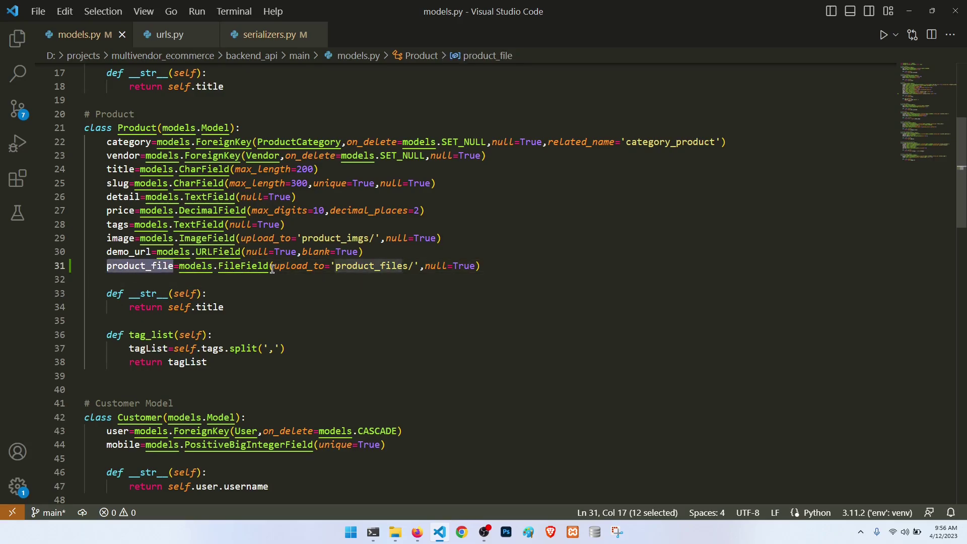
drag(411, 265, 336, 265)
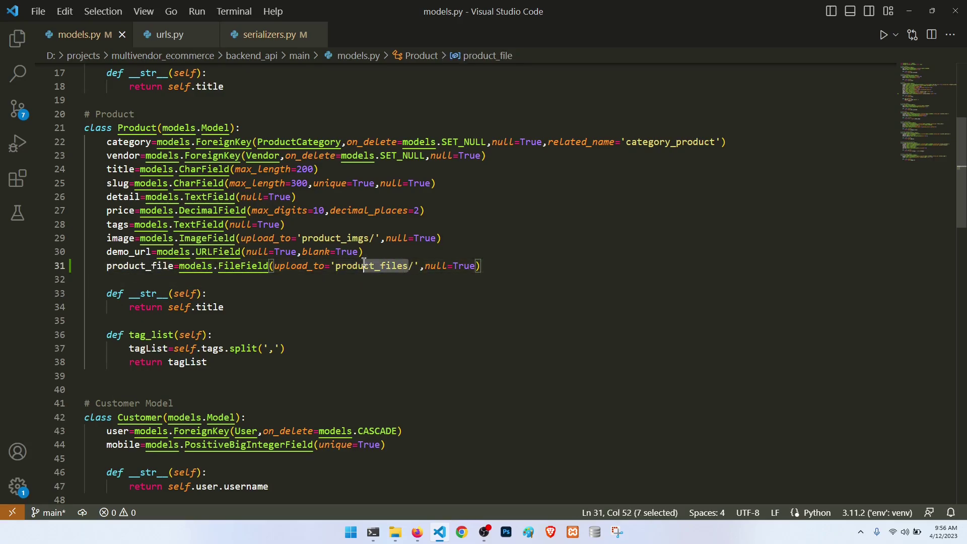
double_click(348, 266)
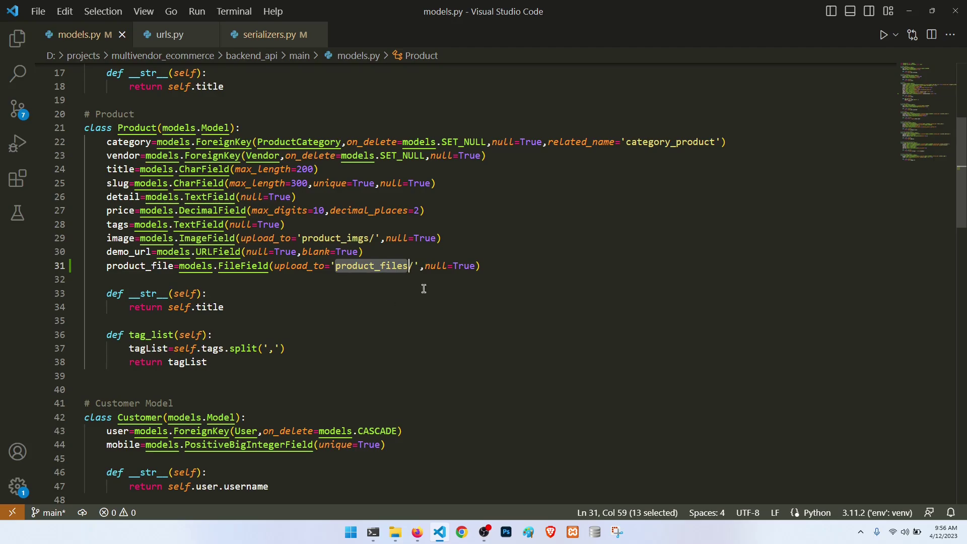
- Stop the Django server, run makemigrations and migrate, and restart runserver
click(373, 533)
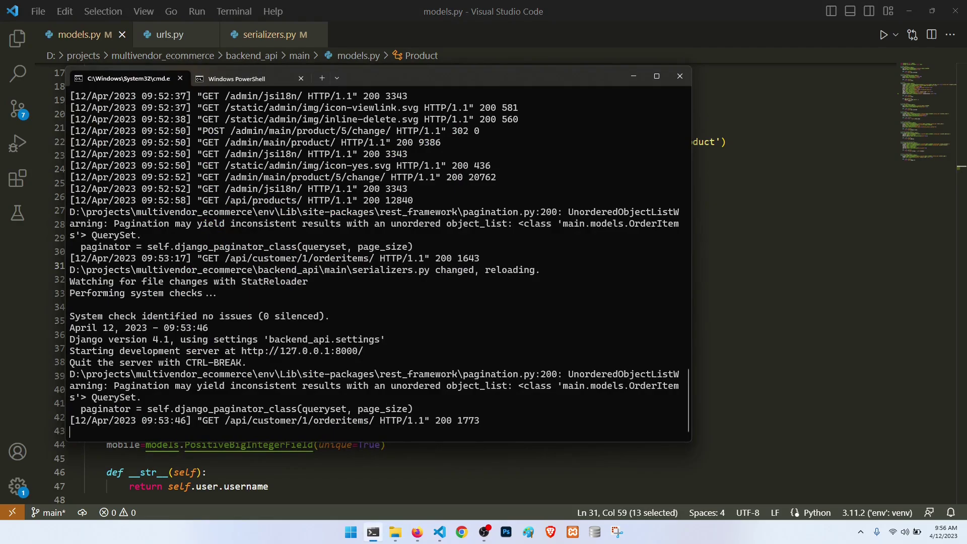
key(ctrl+c)
key(Up)
key(Up)
key(Up)
key(Up)
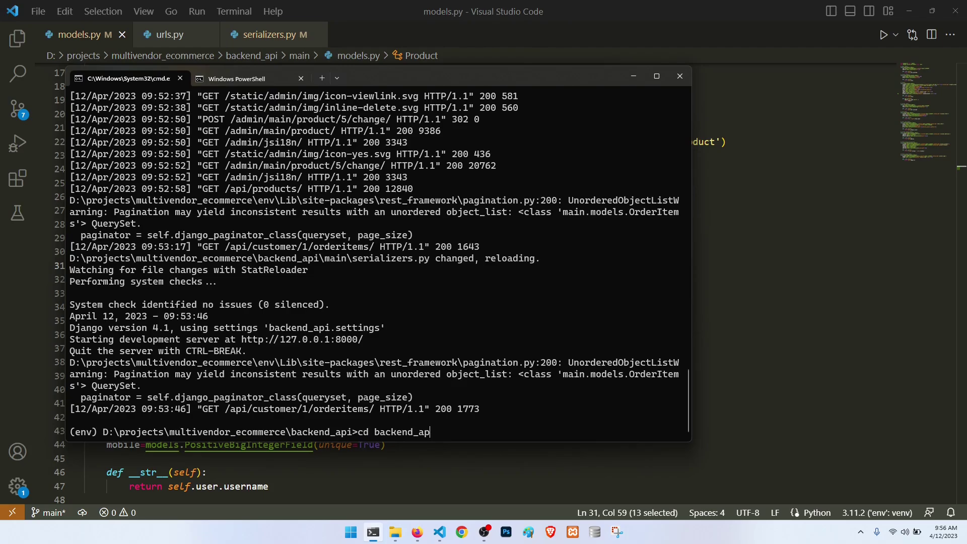
key(BackSpace)
key(BackSpace)
key(BackSpace)
key(BackSpace)
key(BackSpace)
key(BackSpace)
key(Up)
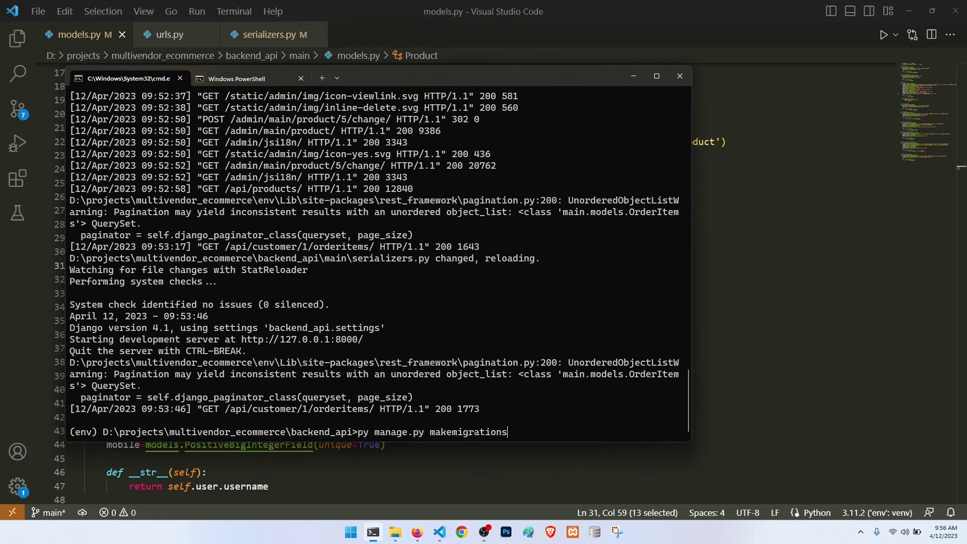
key(Up)
key(Up)
key(Return)
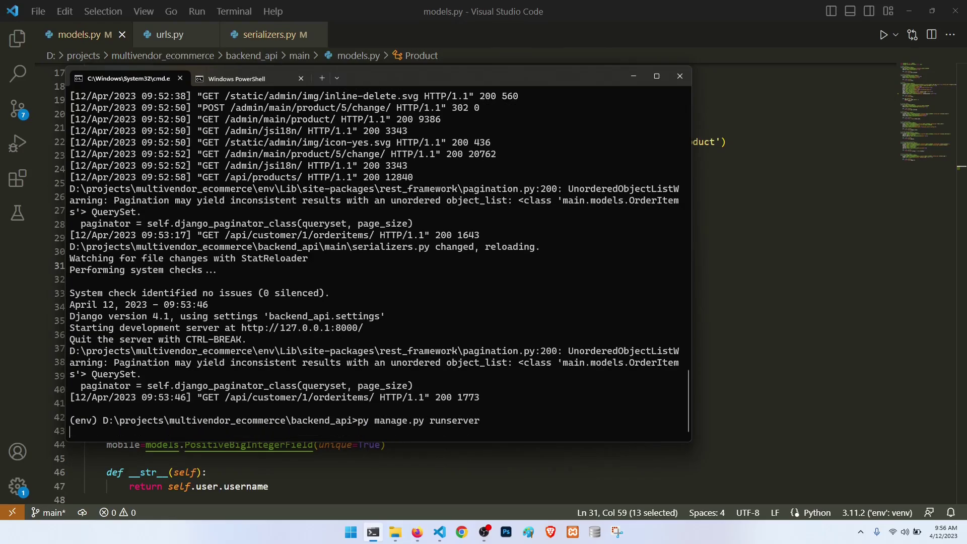
- Confirm 'product_file' is in ProductDetailSerializer and ProductListSerializer fields in serializers.py
key(alt+Tab)
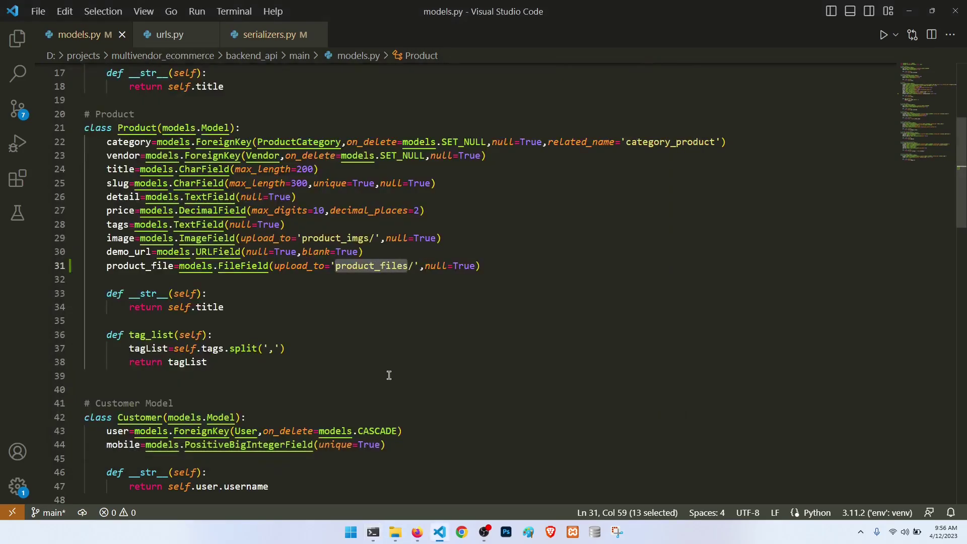
click(269, 35)
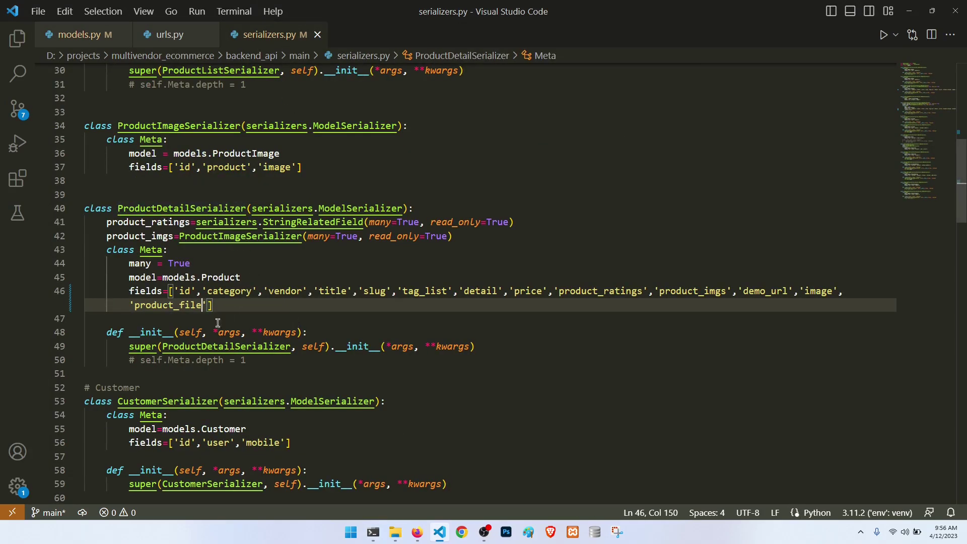
click(179, 305)
double_click(179, 306)
scroll(178, 306, up, 4)
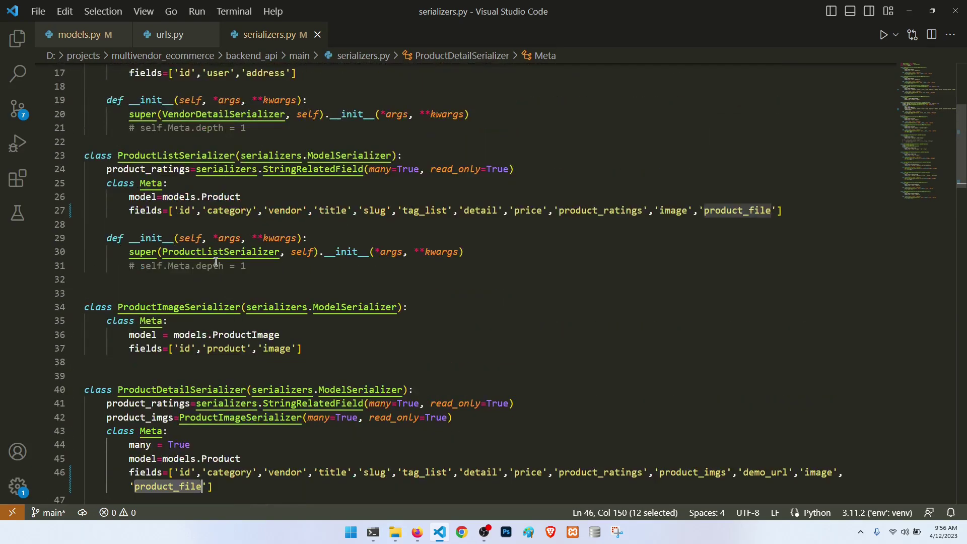
double_click(738, 211)
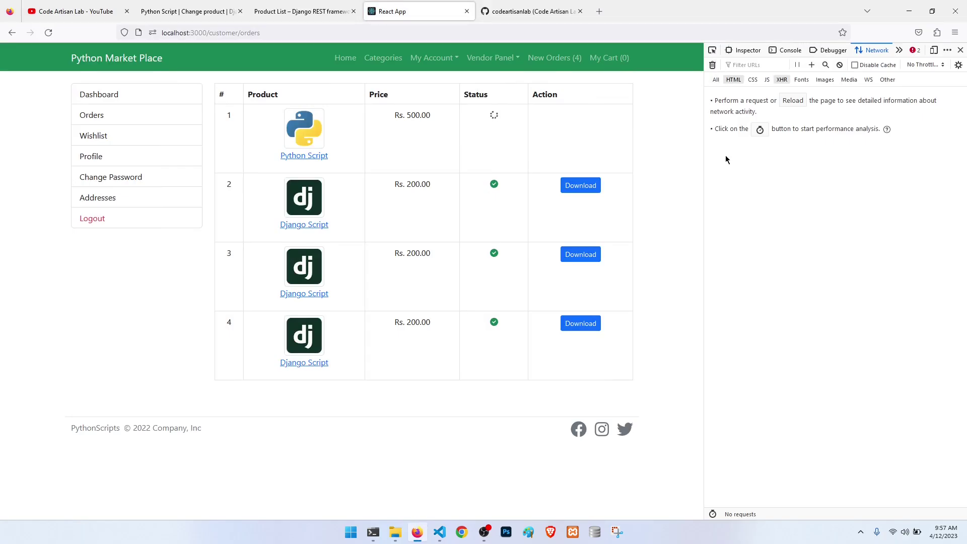
- Reload the orders page and expand the orderitems response to results > 0 > product's product_file
key(F5)
click(723, 130)
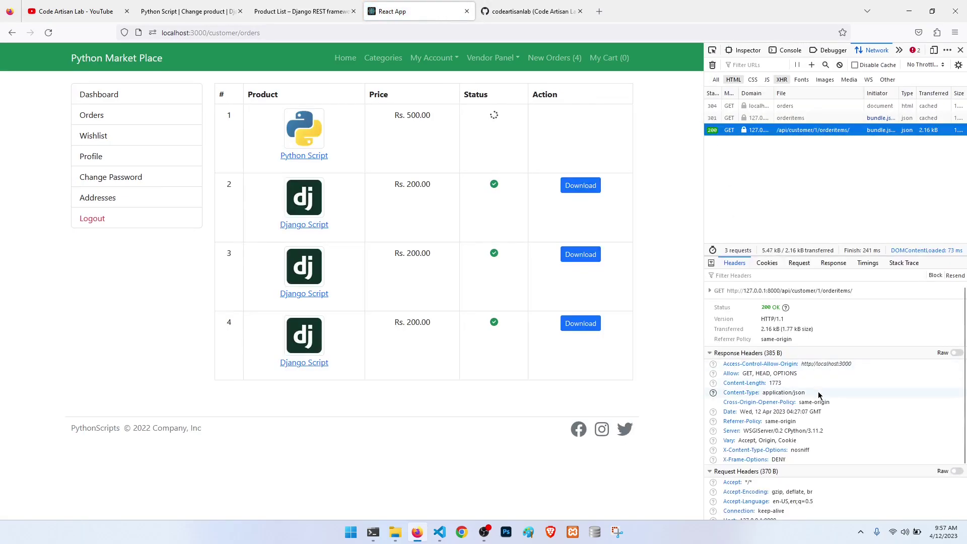
click(833, 263)
click(711, 330)
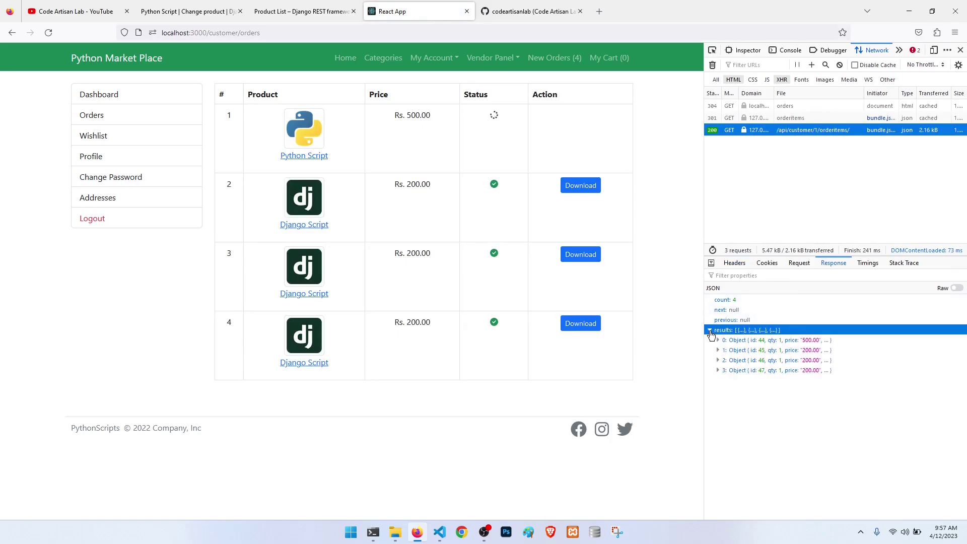
click(718, 340)
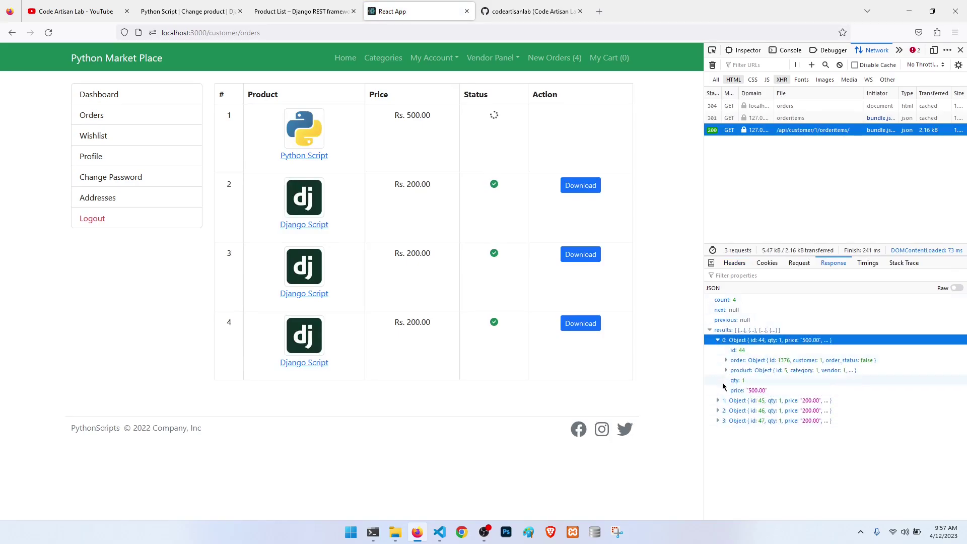
click(726, 371)
scroll(831, 424, down, 1)
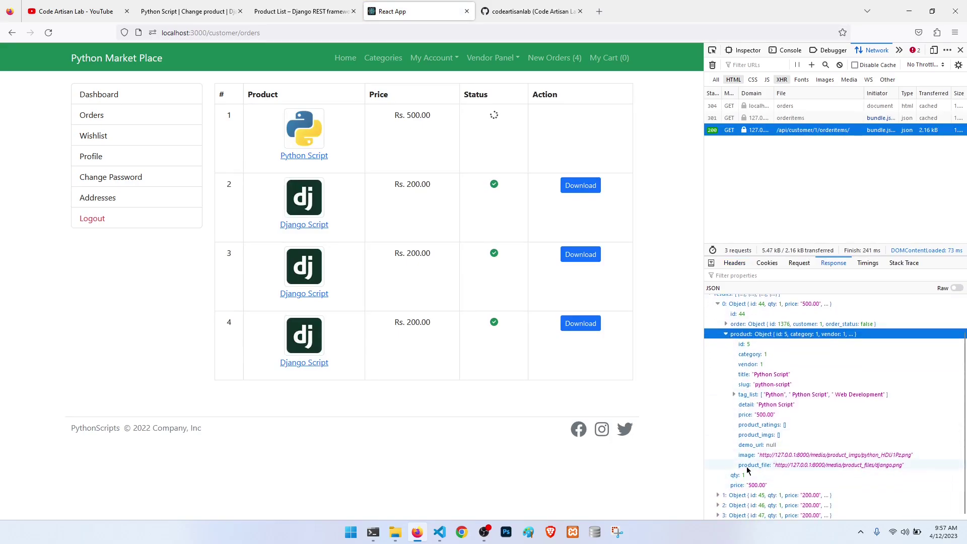
click(440, 532)
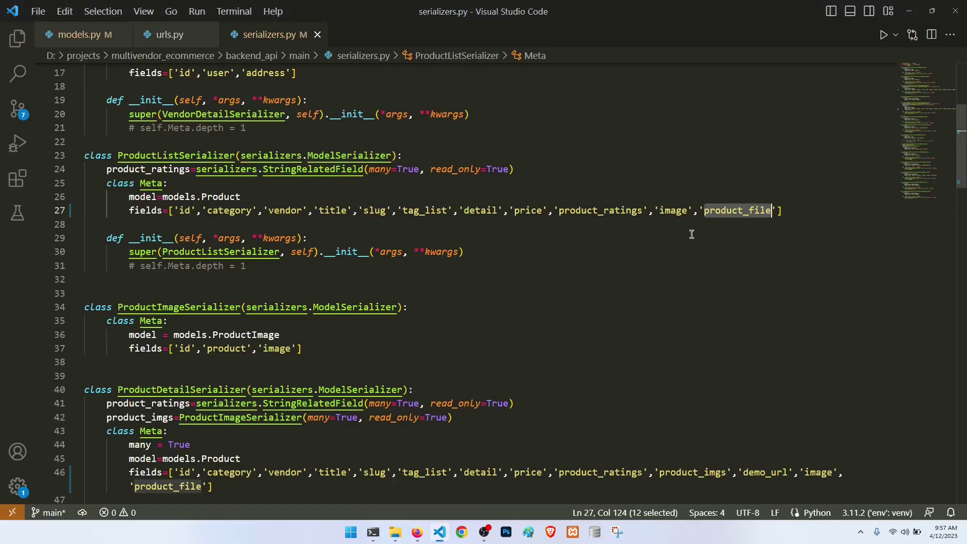
- Browse to multivendor_ecommerce/frontend/src/components/Customer and sort files by date modified
key(ctrl+o)
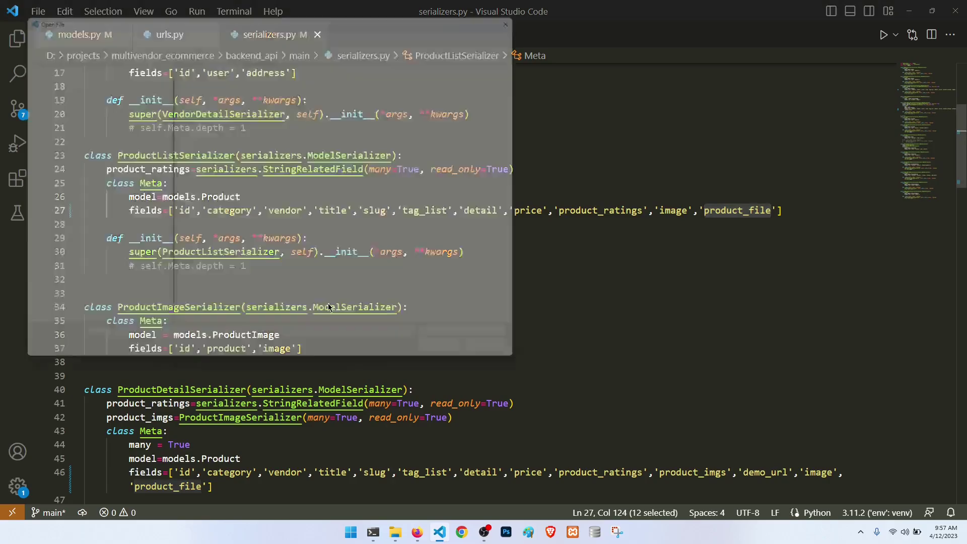
click(250, 29)
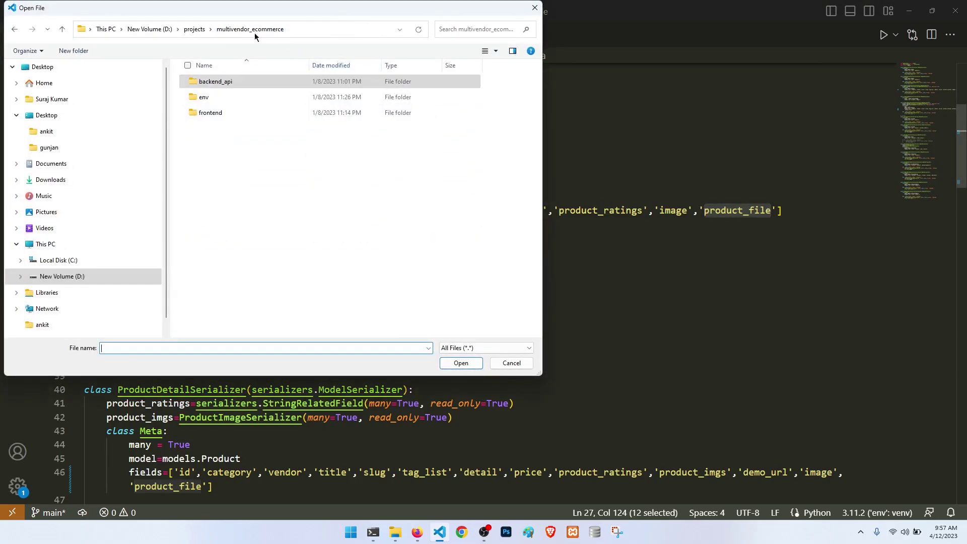
double_click(210, 112)
double_click(203, 129)
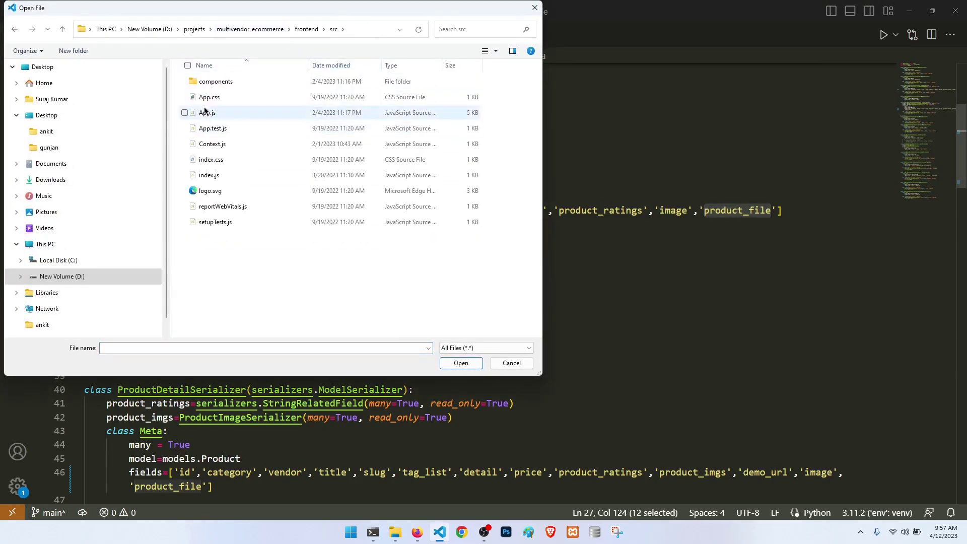
double_click(215, 81)
double_click(208, 85)
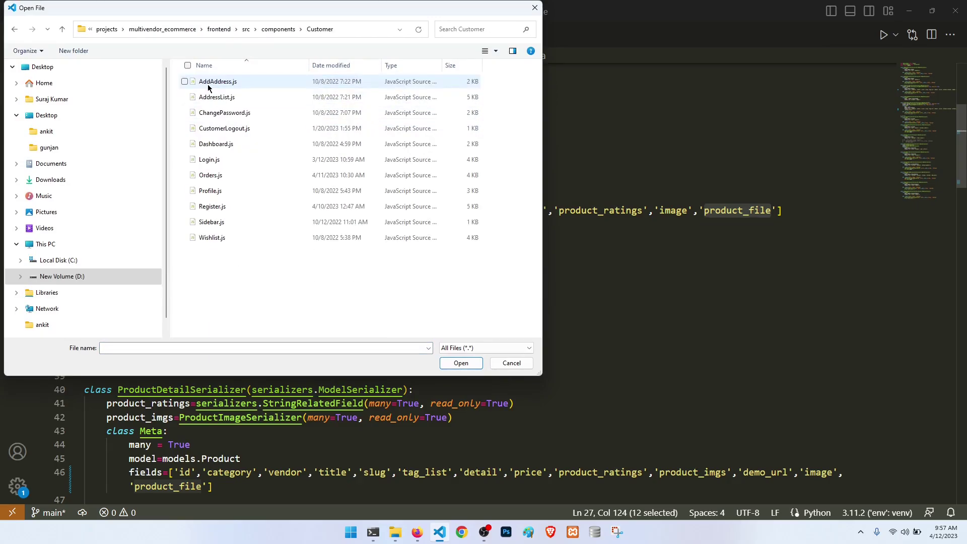
click(331, 65)
- Open Orders.js and copy the item.product.title expression for reuse in the Download link
double_click(212, 82)
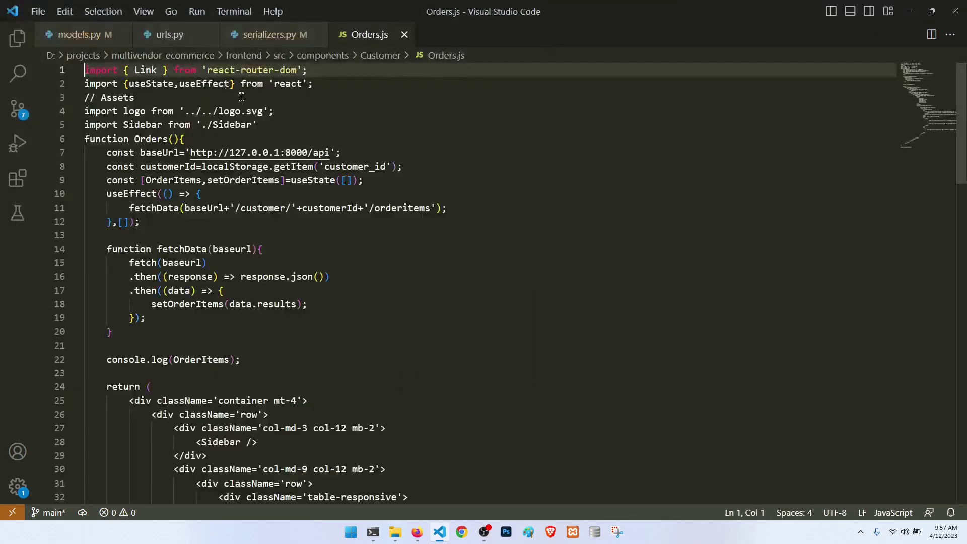
scroll(466, 302, down, 10)
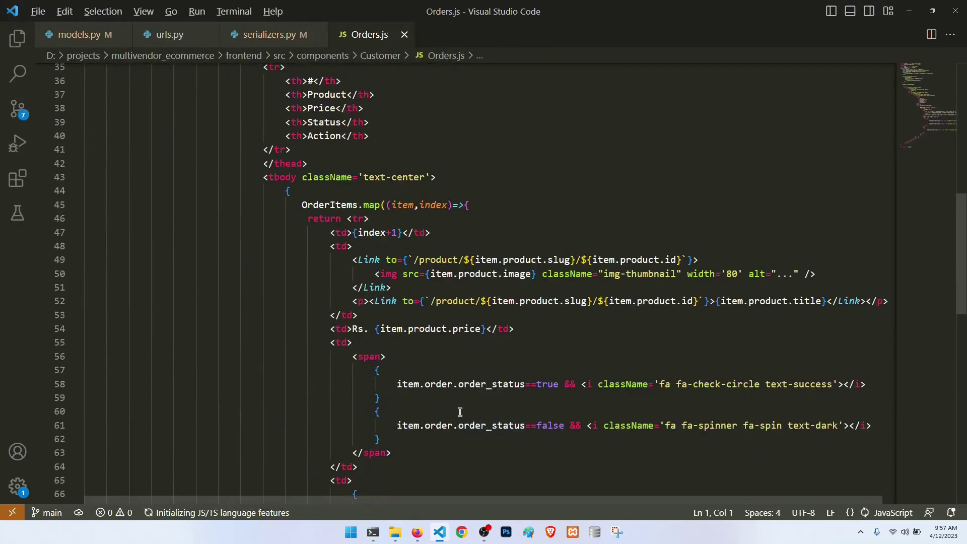
scroll(460, 411, down, 4)
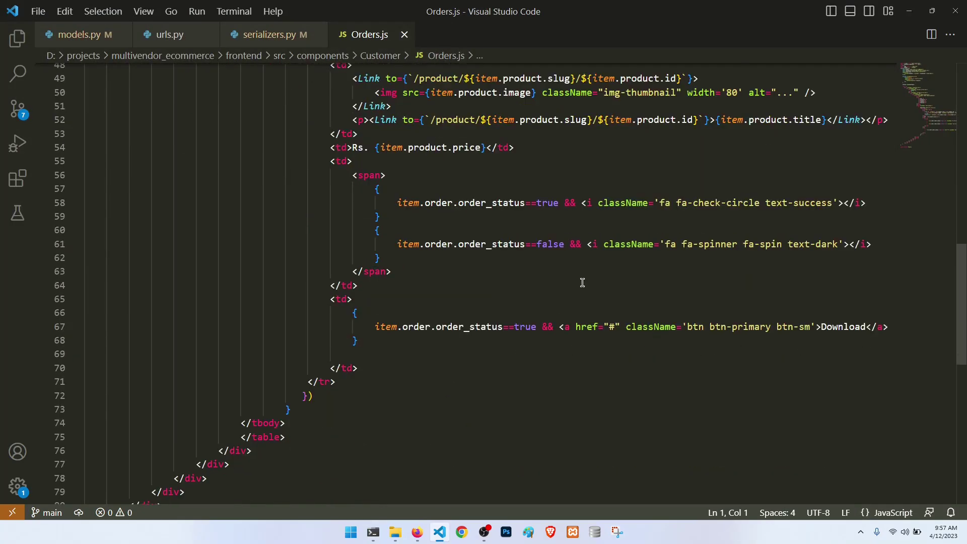
click(593, 119)
drag(592, 120, 481, 119)
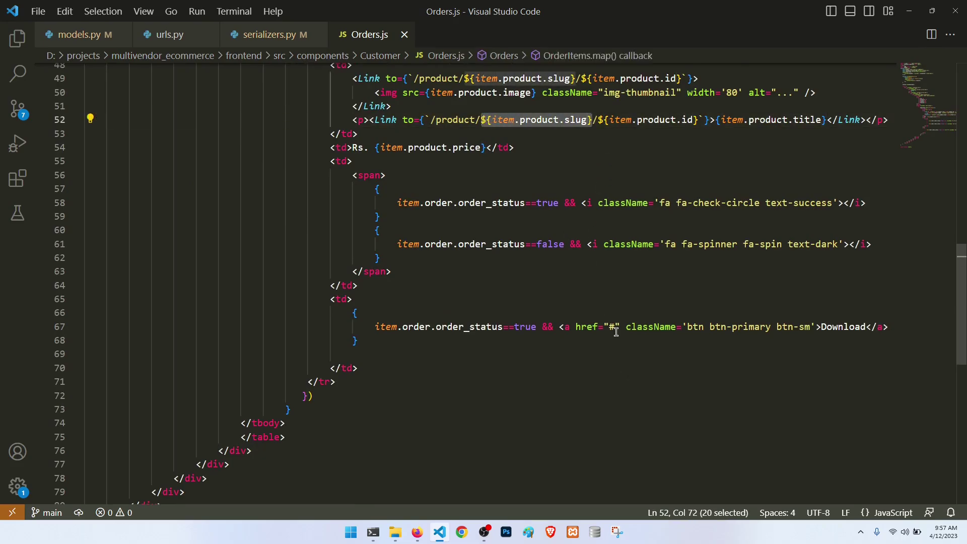
drag(618, 327, 607, 327)
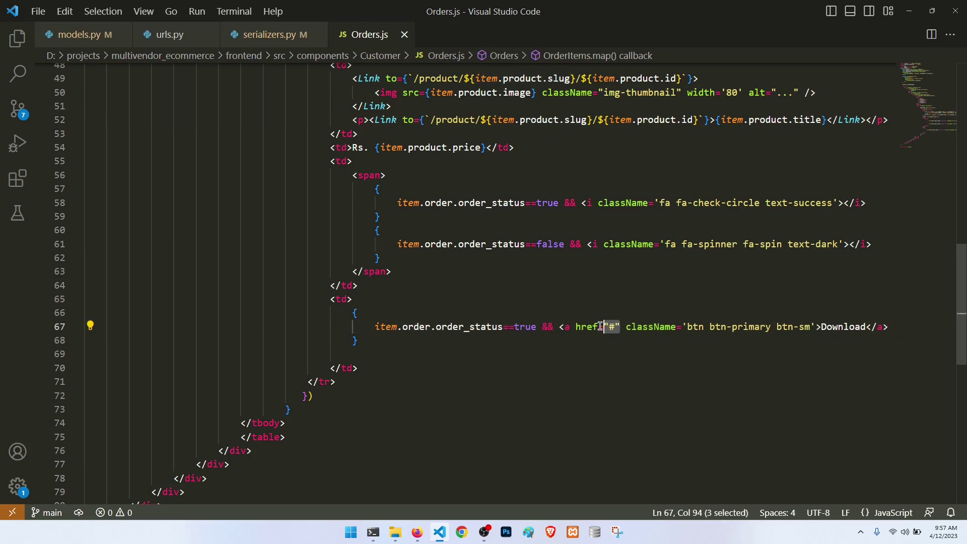
text({)
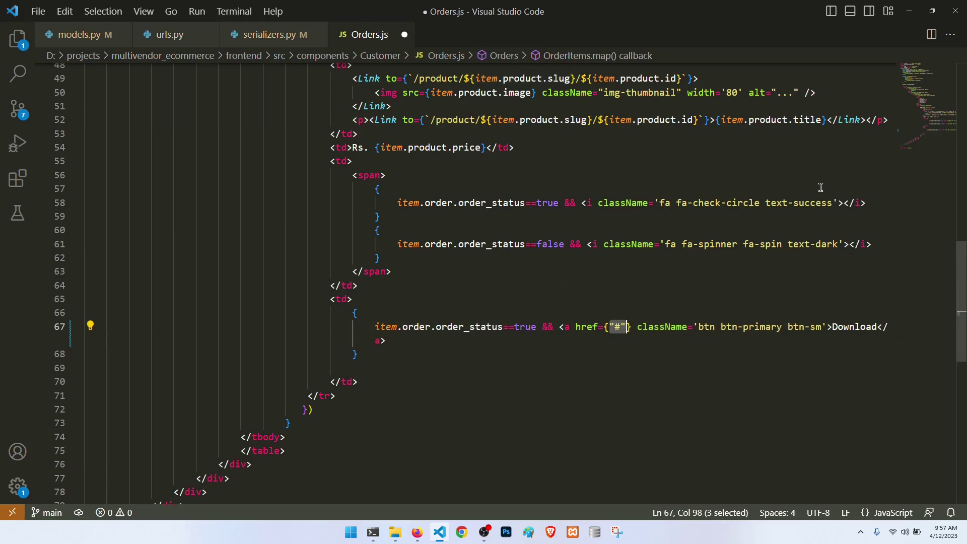
drag(822, 119, 722, 120)
key(ctrl+c)
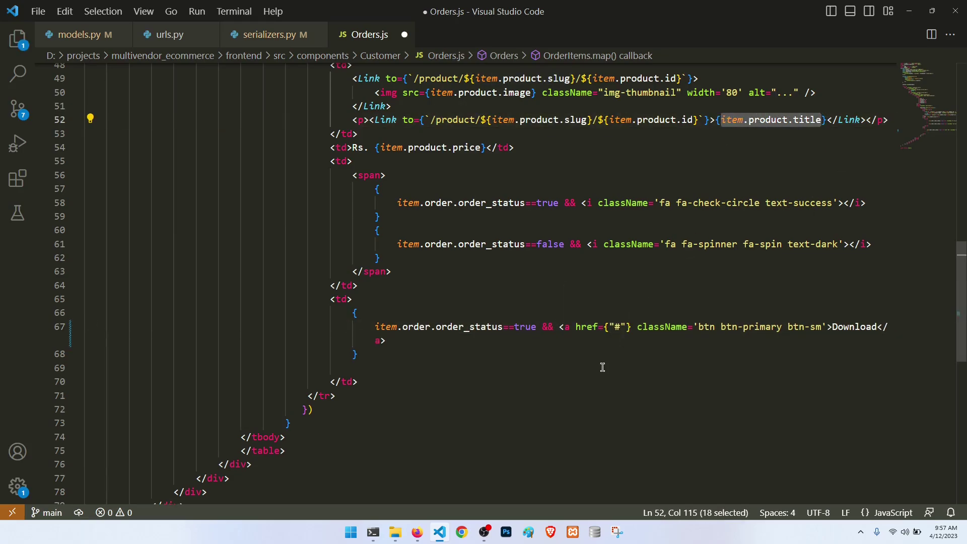
- Replace the Download href '#' with {item.product.product_file} and save Orders.js
drag(627, 327, 605, 326)
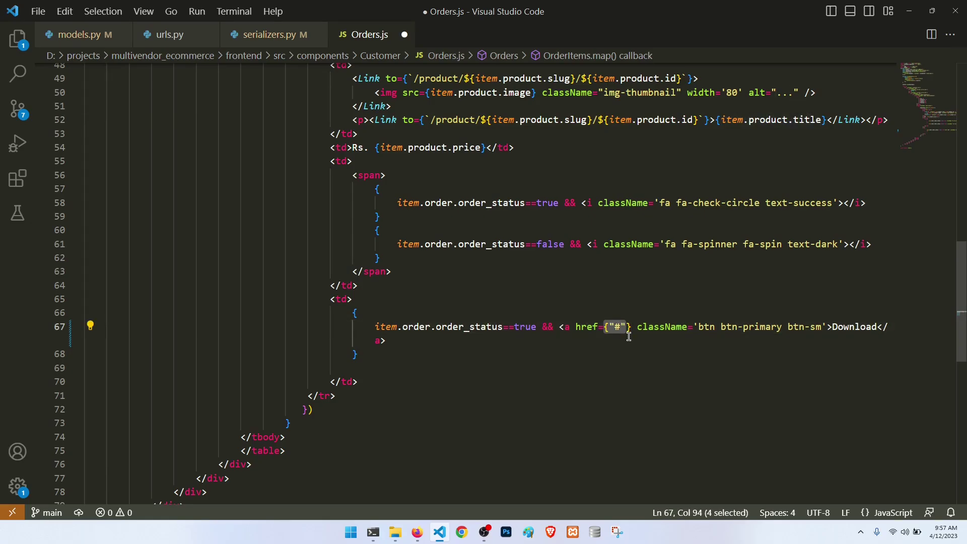
key(shift+Right)
key(ctrl+v)
key(ctrl+s)
double_click(694, 327)
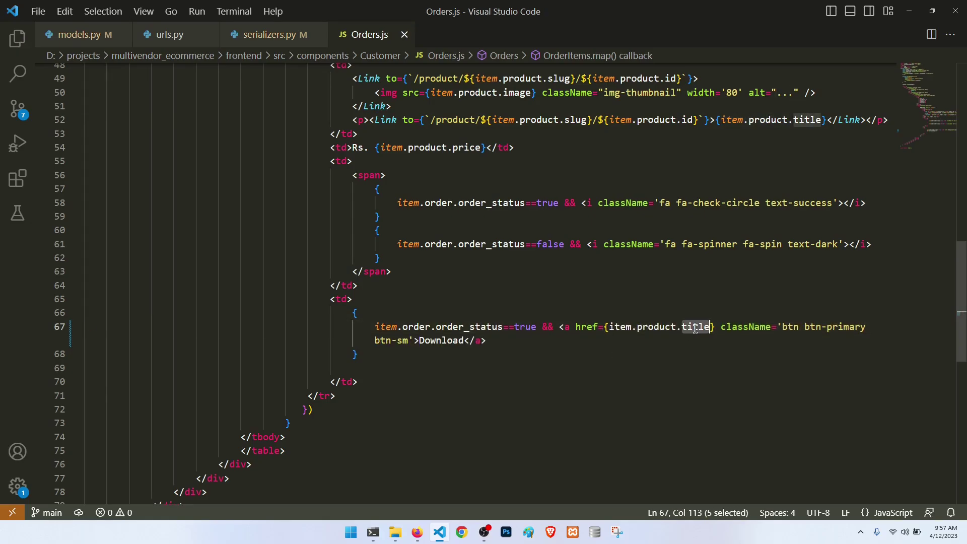
text(produc)
text(t_file)
key(ctrl+s)
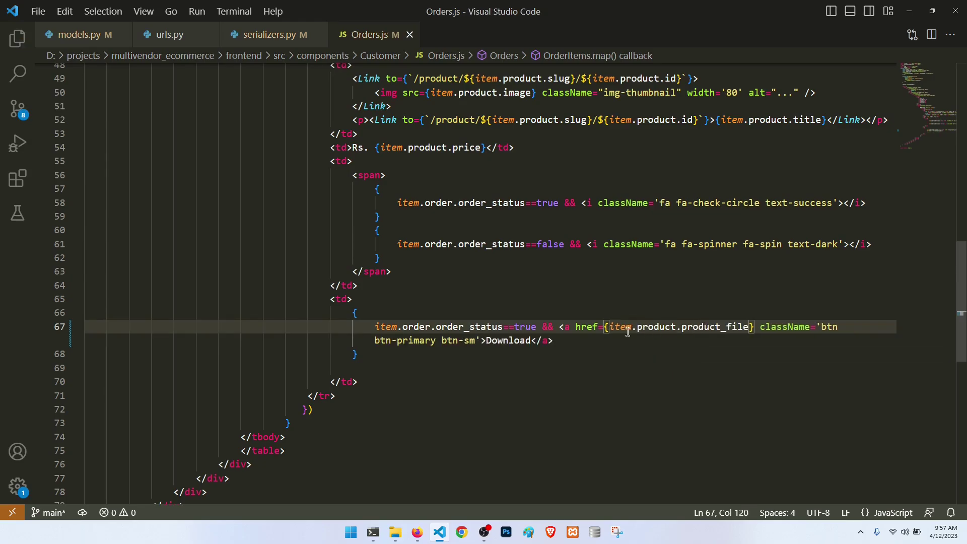
click(572, 327)
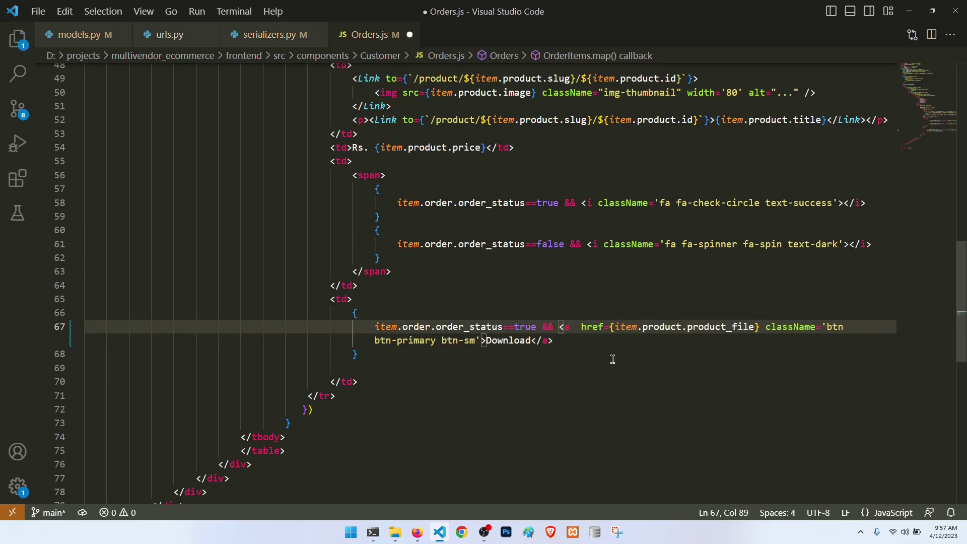
text(download)
- Save the download attribute, reload the orders page, and inspect row 2's Download anchor
key(ctrl+s)
key(alt+Tab)
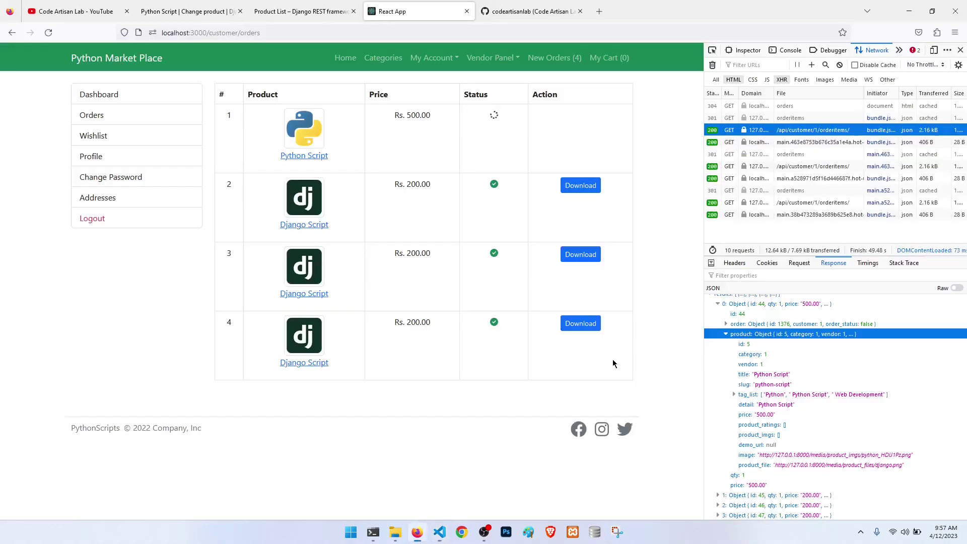
key(F5)
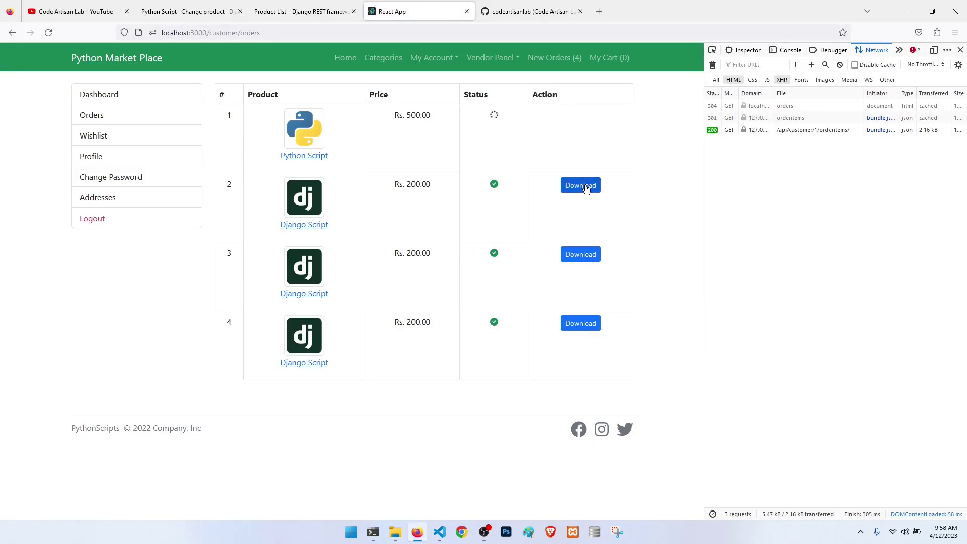
click(712, 50)
click(581, 186)
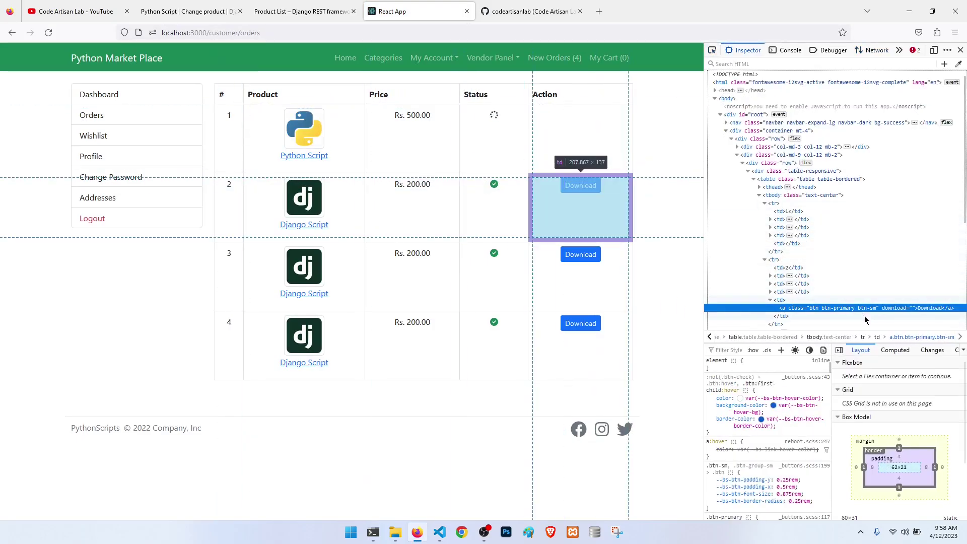
- Check the Download link line in Orders.js, then inspect row 3's Download anchor
key(alt+Tab)
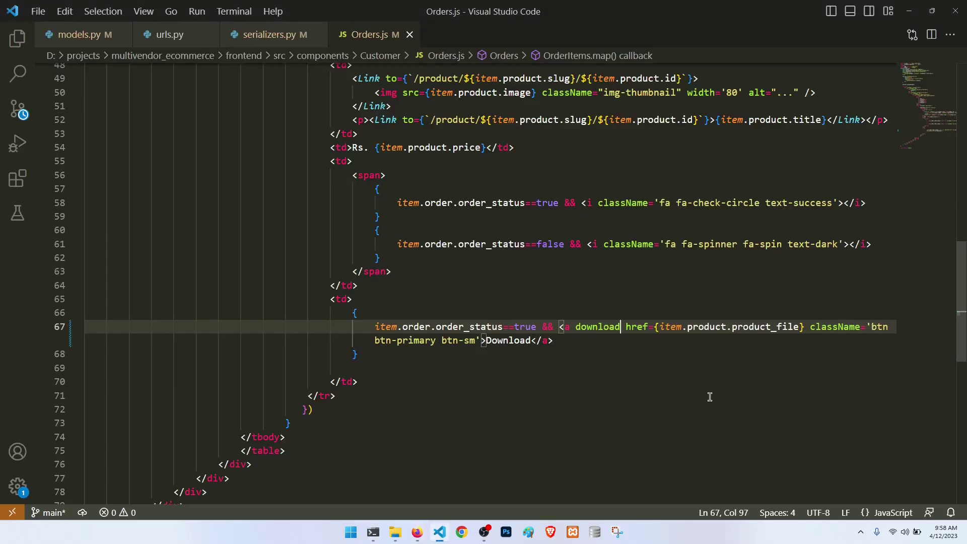
click(619, 347)
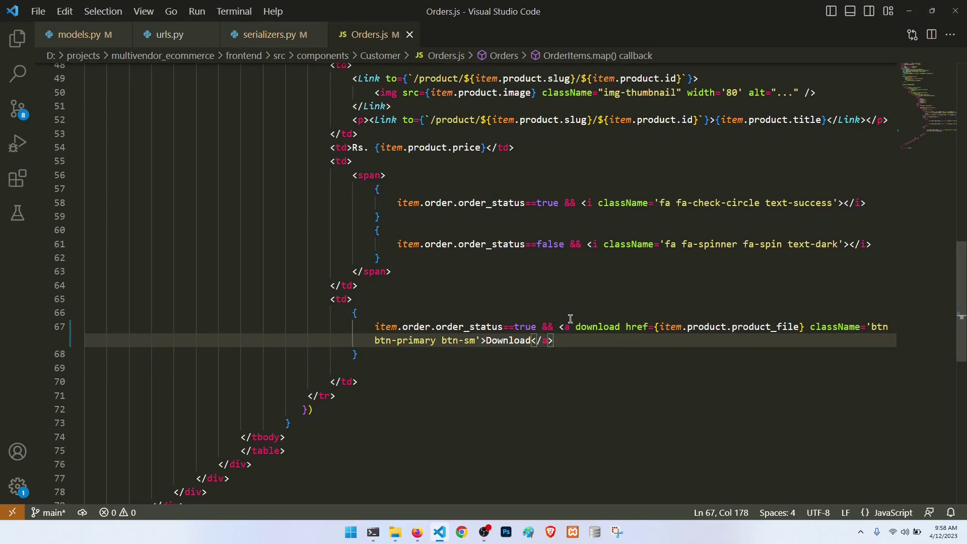
scroll(578, 306, up, 3)
scroll(579, 308, down, 2)
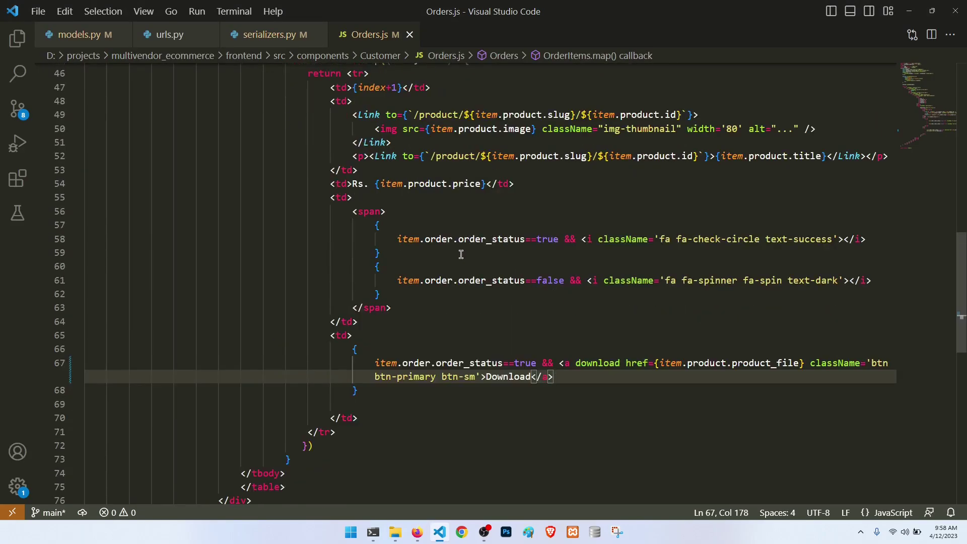
key(alt+Tab)
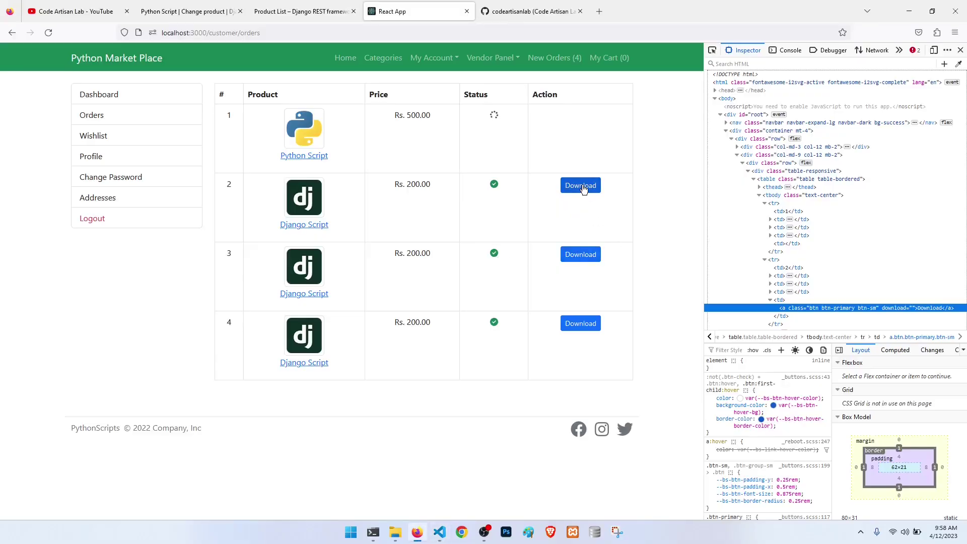
click(712, 51)
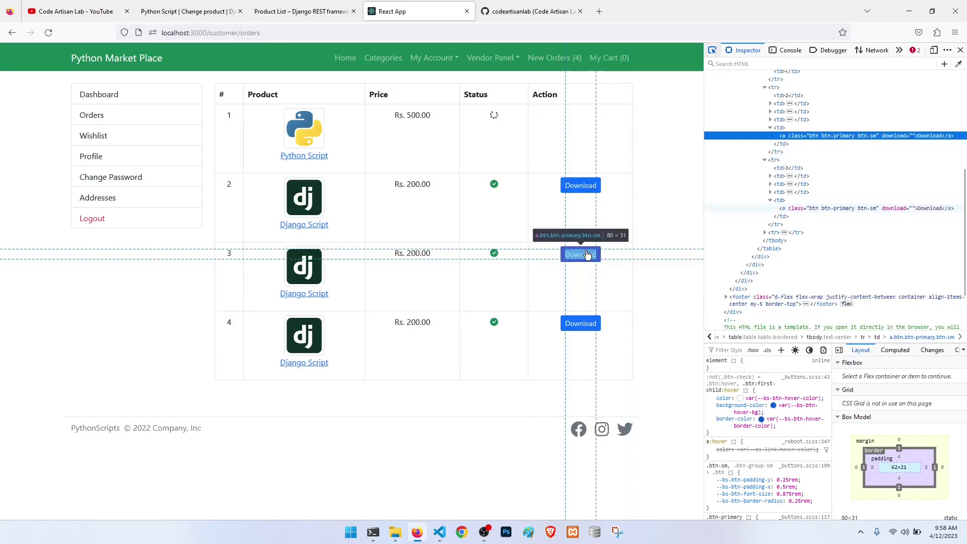
click(583, 254)
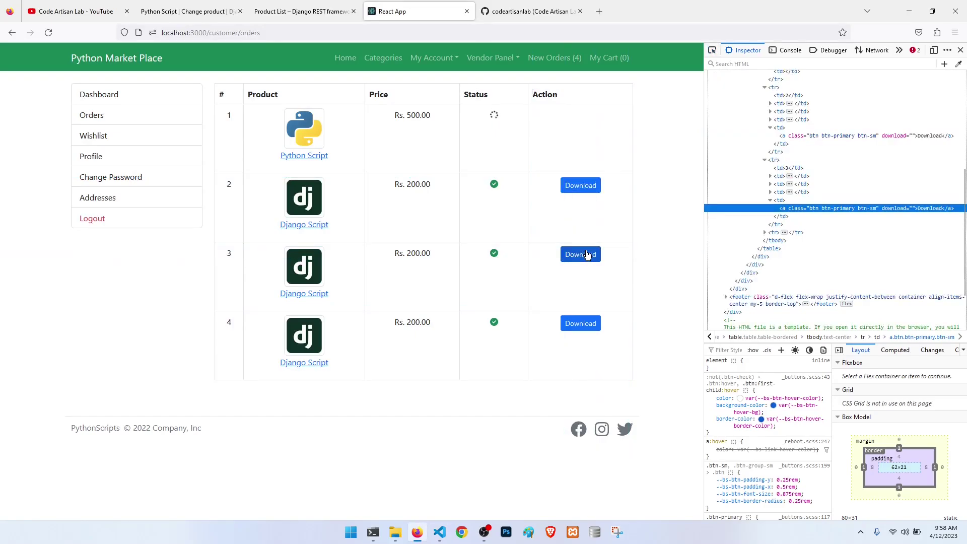
key(alt+Tab)
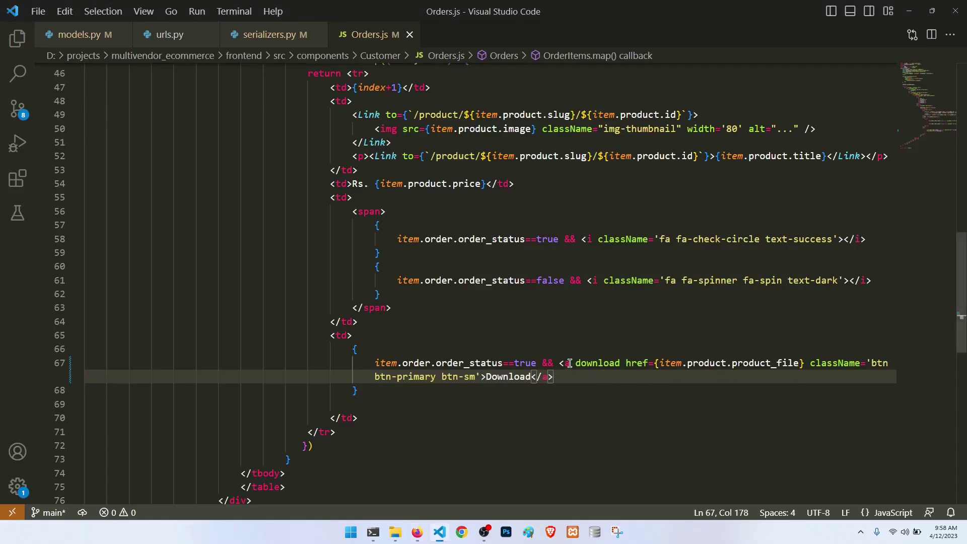
- Turn the Download anchor into a Link element with a matching closing tag, and save
drag(571, 363, 562, 363)
text(Link)
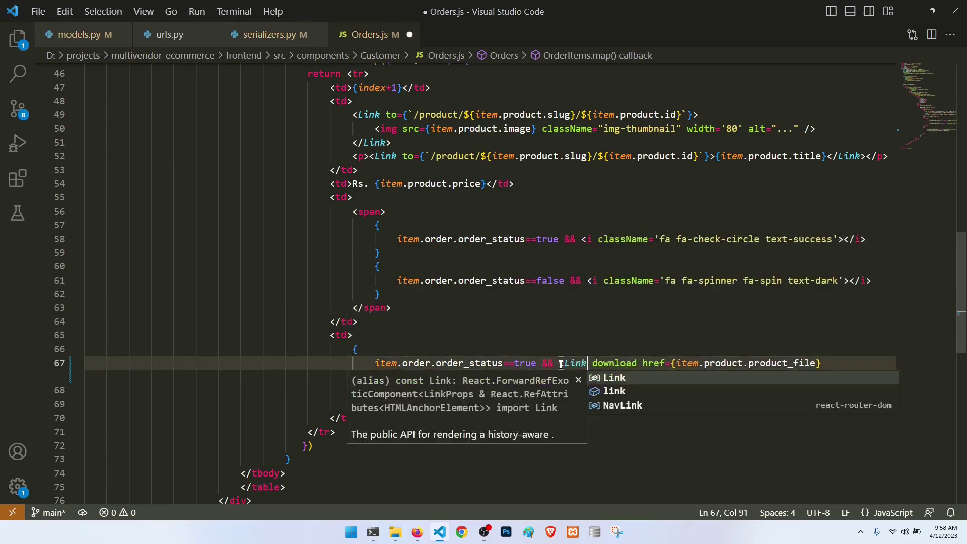
double_click(652, 363)
text(to)
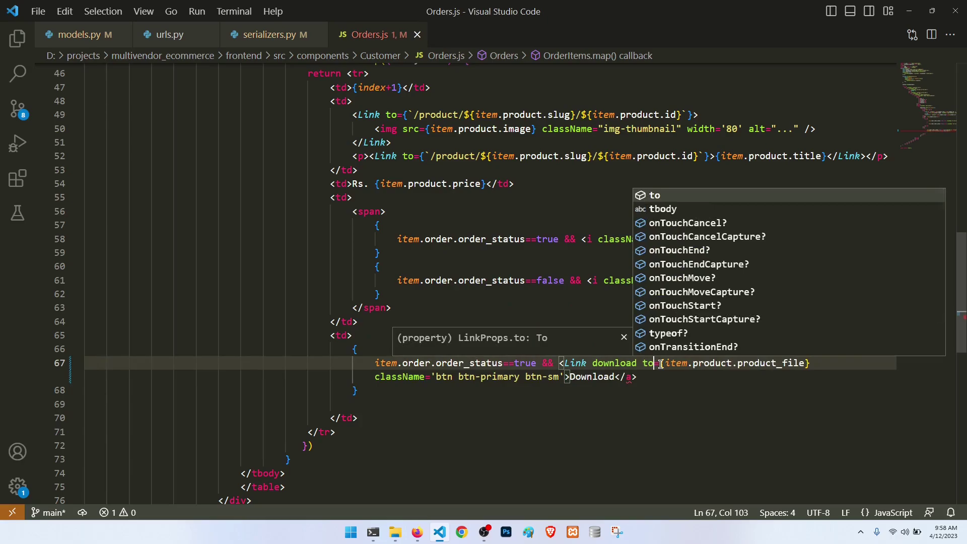
key(ctrl+z)
text(to)
key(ctrl+s)
double_click(627, 378)
text(Link)
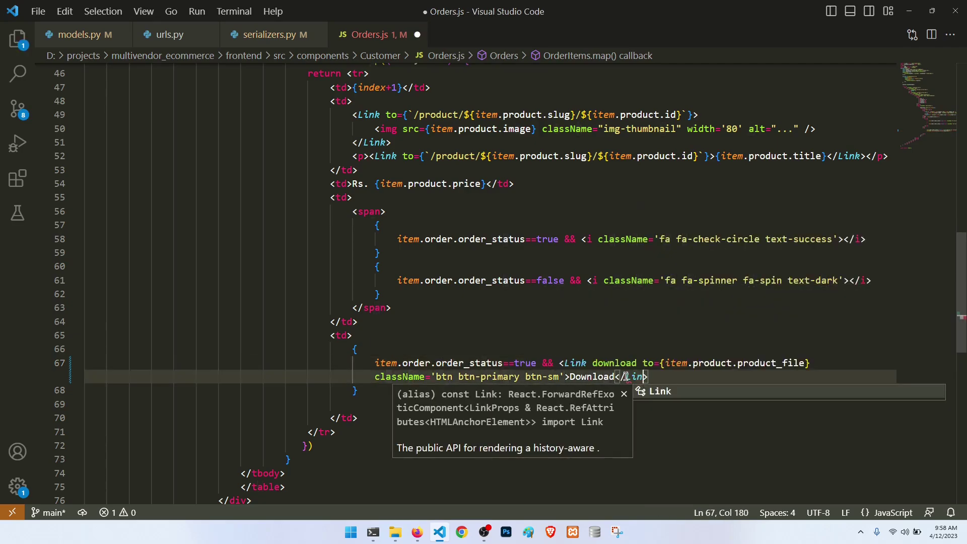
key(ctrl+s)
key(alt+Tab)
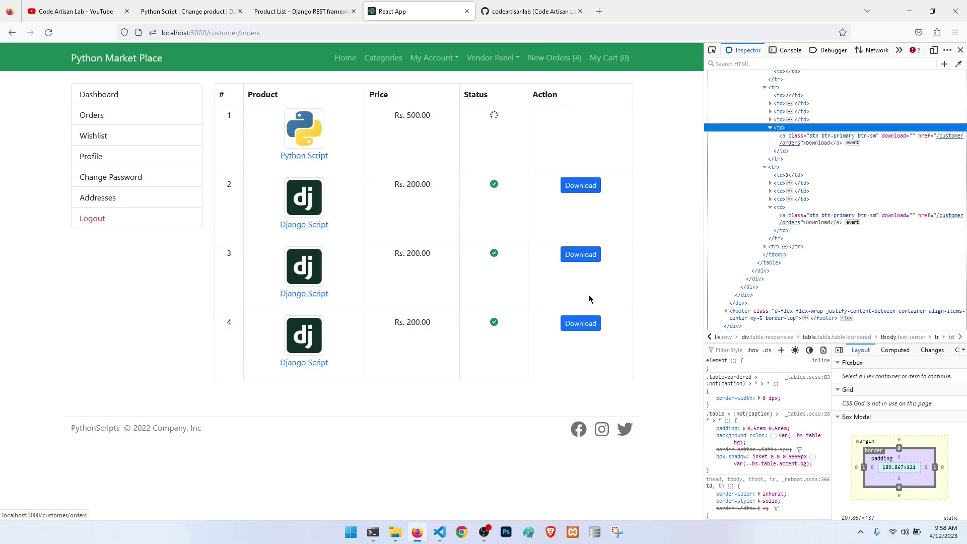
- Inspect row 2's Download button in Firefox, finding its href is /customer/orders
key(alt+Tab)
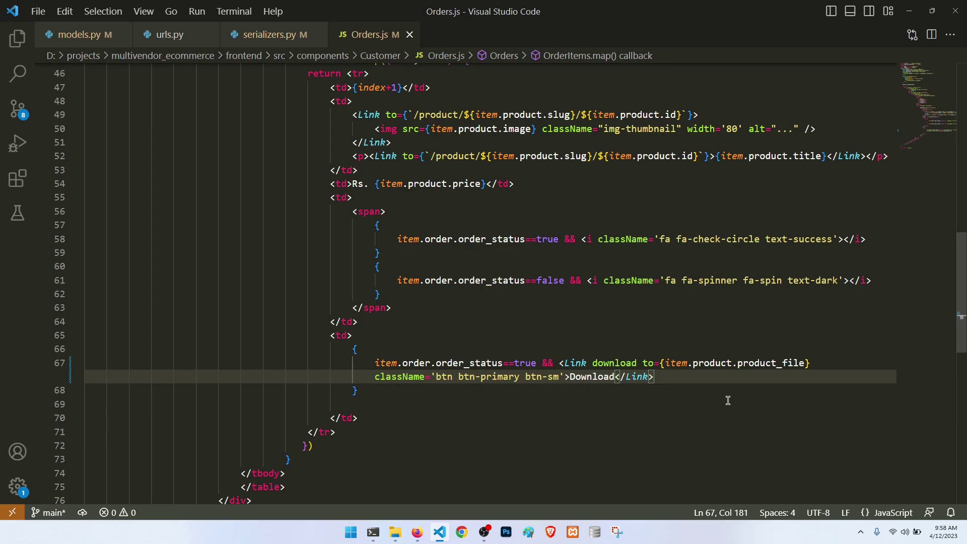
click(680, 378)
key(alt+Tab)
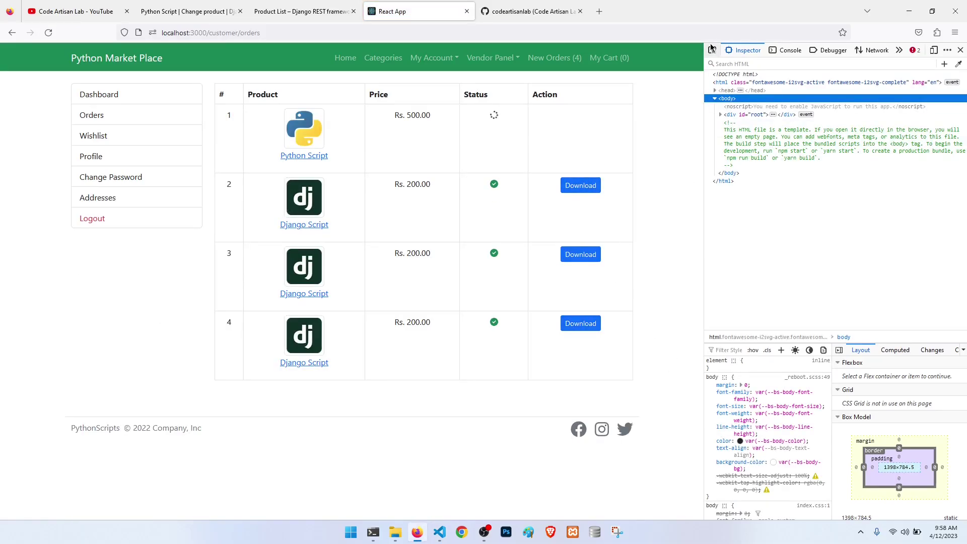
key(ctrl+shift+c)
click(581, 186)
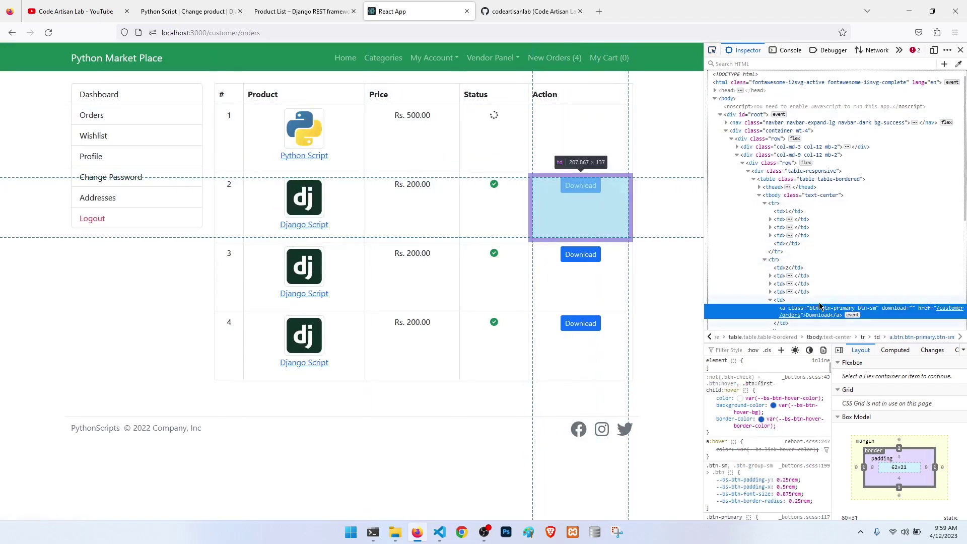
key(alt+Tab)
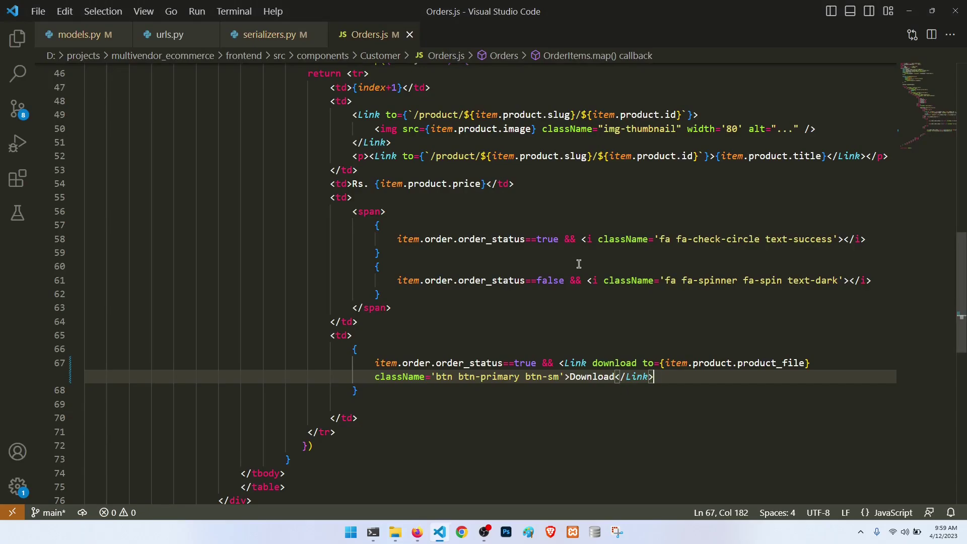
scroll(594, 278, up, 2)
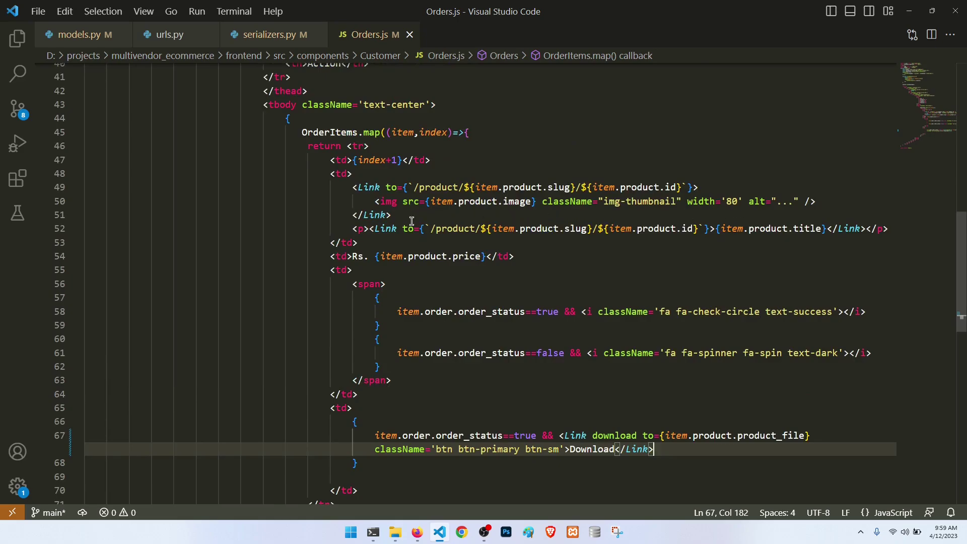
scroll(484, 346, down, 3)
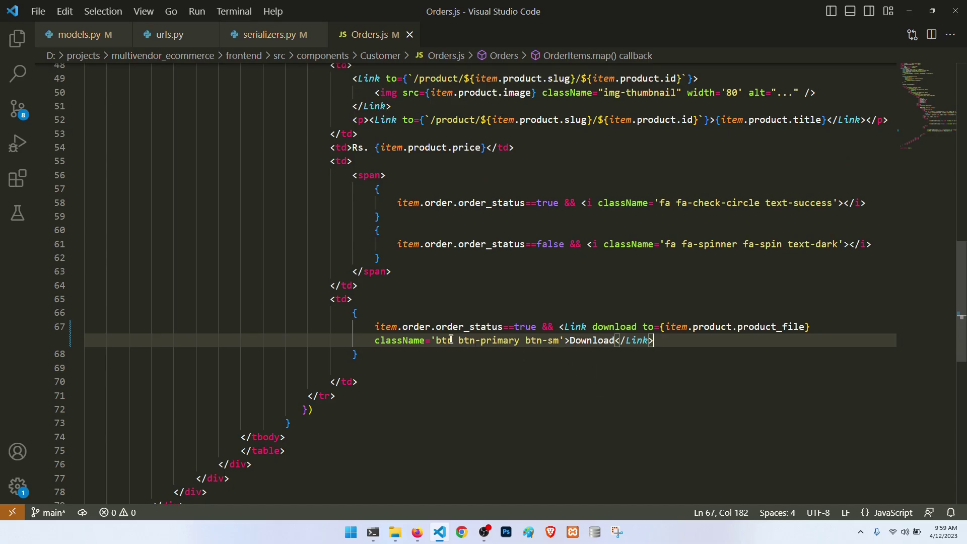
- Try deleting the conditional Download Link on line 67, check the browser, then restore and save it
drag(657, 340, 559, 327)
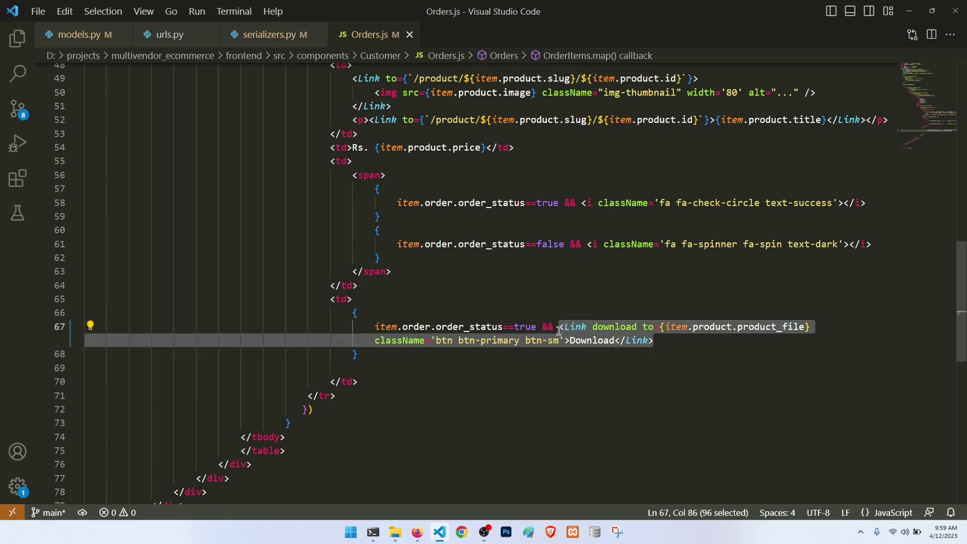
key(BackSpace)
key(BackSpace)
key(BackSpace)
key(BackSpace)
key(ctrl+s)
key(alt+Tab)
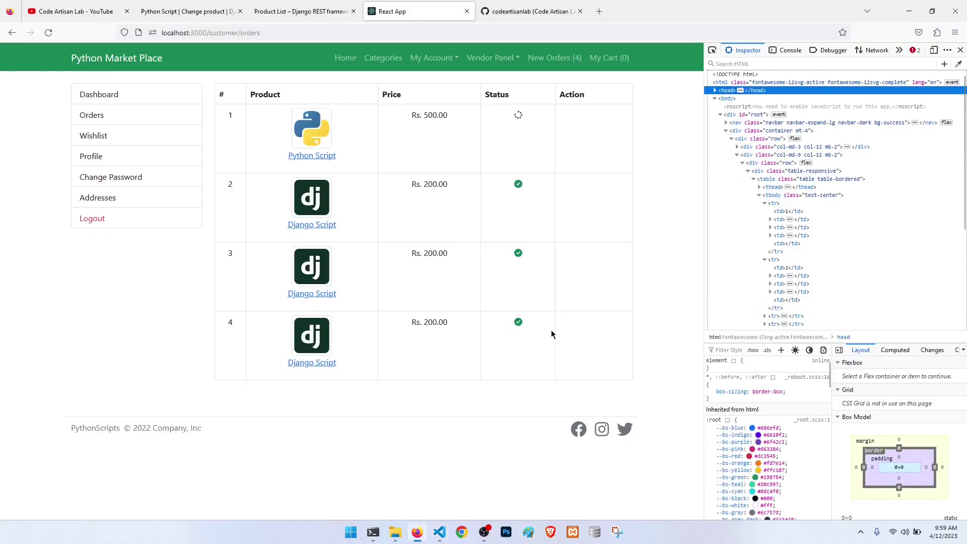
key(alt+Tab)
key(ctrl+z)
key(ctrl+z)
key(ctrl+s)
- Rename both Link tags to a and the to attribute to href, then save
click(666, 354)
double_click(580, 330)
text(a)
click(610, 302)
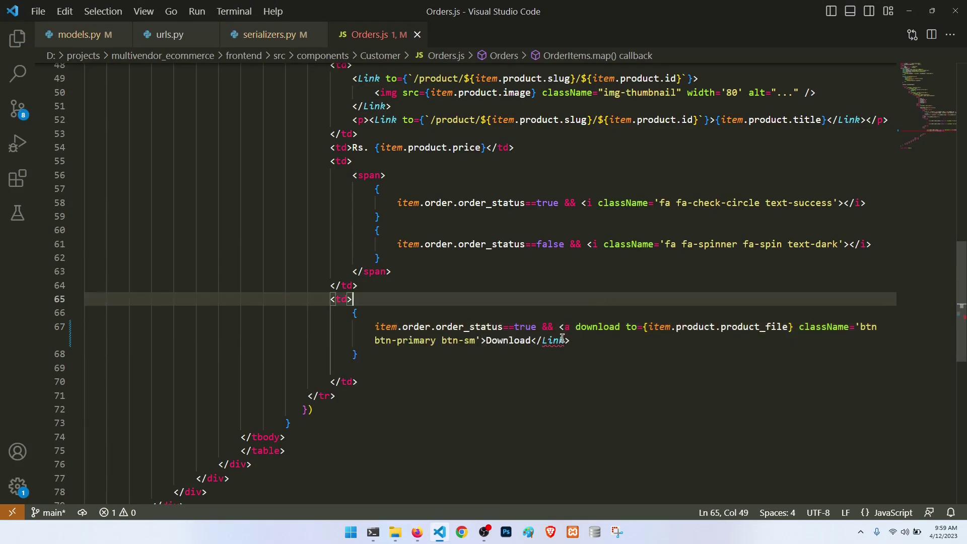
double_click(554, 340)
text(a)
key(ctrl+s)
click(621, 294)
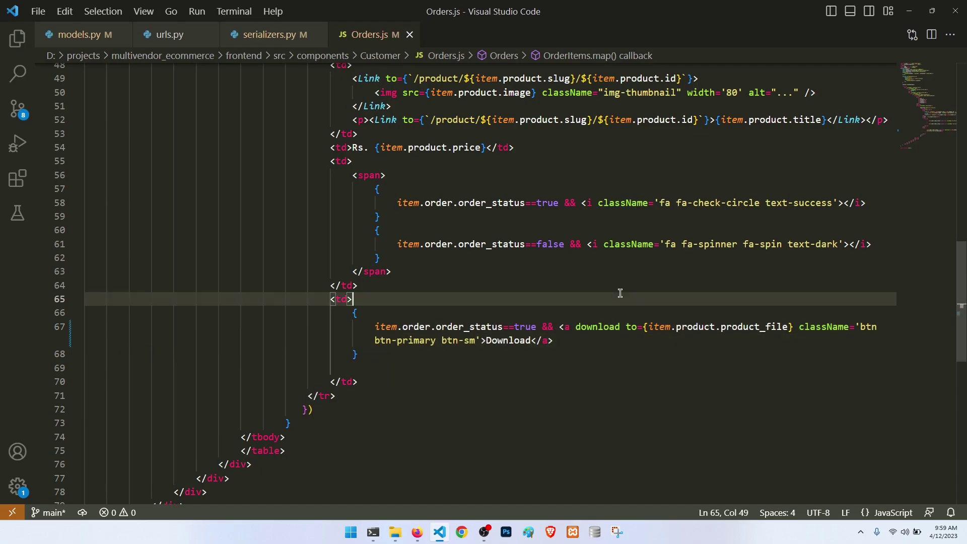
double_click(634, 327)
text(href)
key(ctrl+s)
key(alt+Tab)
- Reopen Firefox DevTools and review the console warnings about className and missing list keys
key(F12)
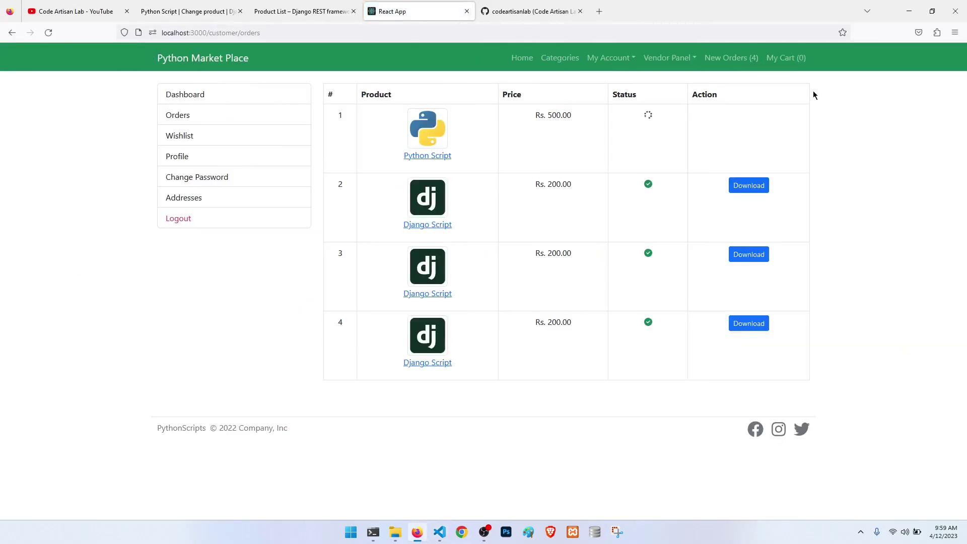
key(F12)
click(790, 51)
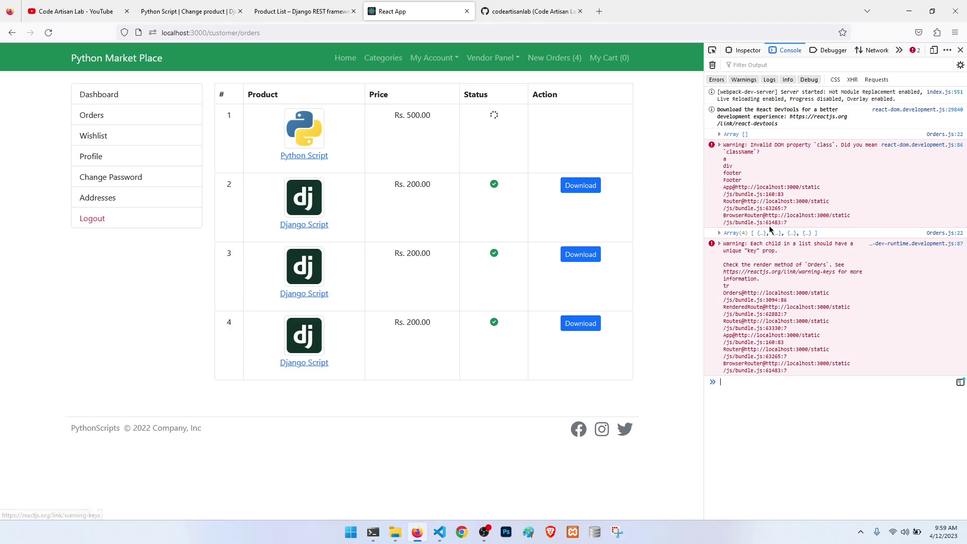
key(alt+Tab)
scroll(615, 380, up, 3)
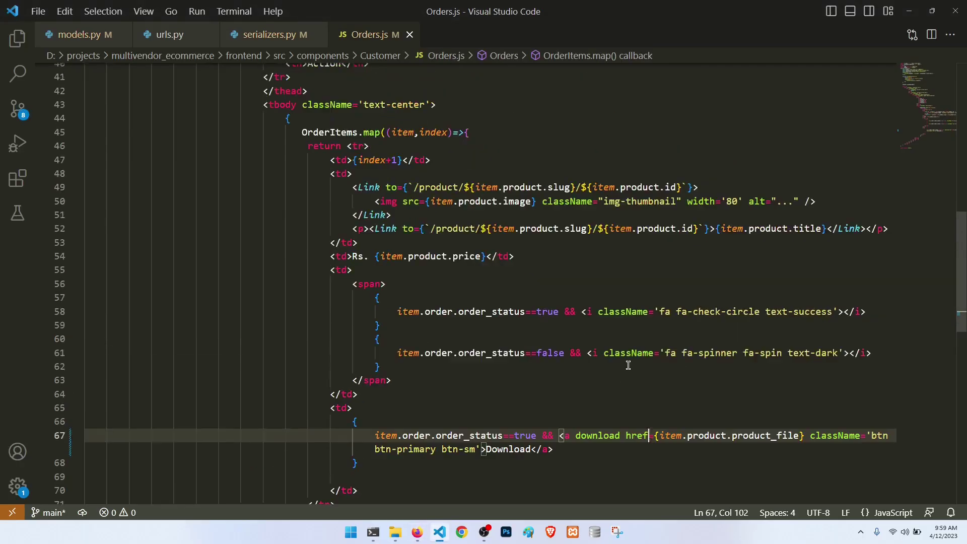
- Add key={index} to the table row on line 46, removing a stray dash
click(366, 146)
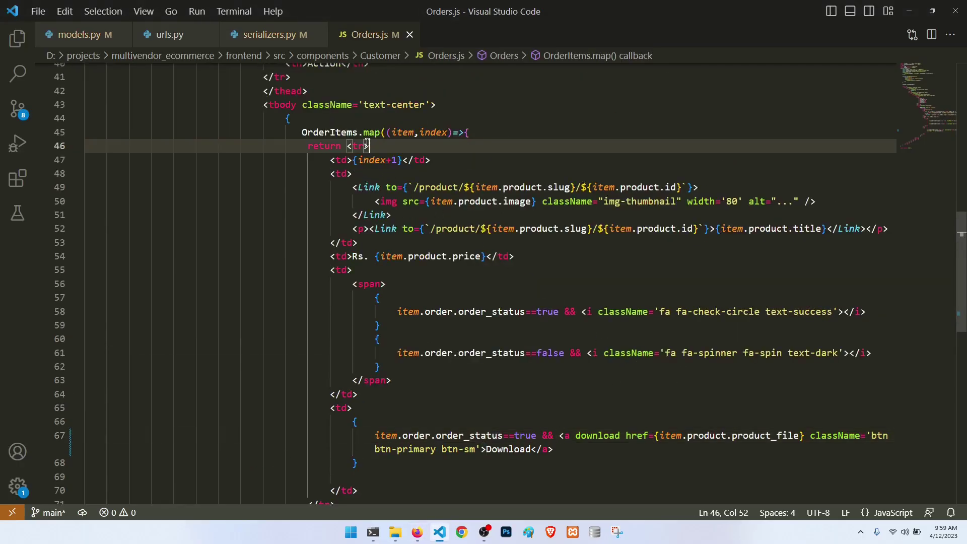
text(key=-{index)
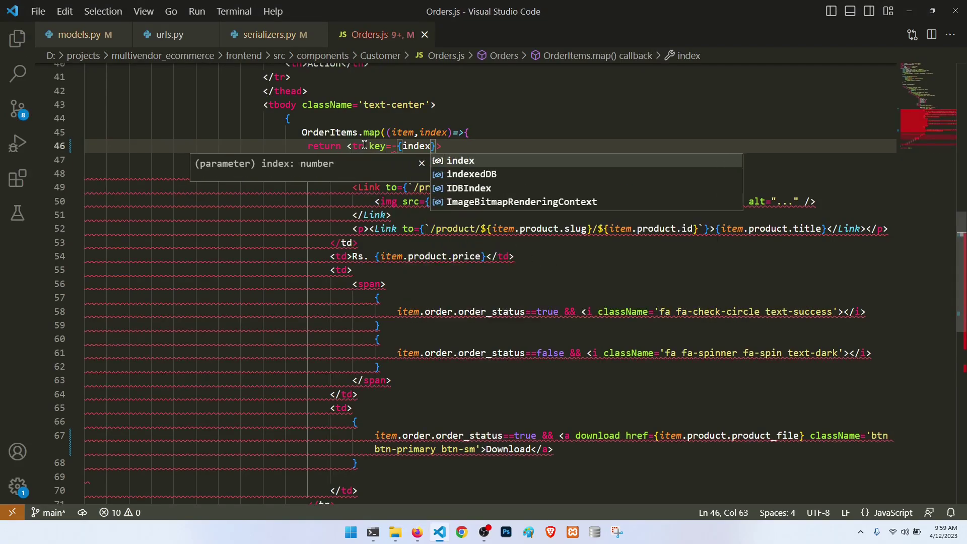
text(})
click(396, 146)
key(BackSpace)
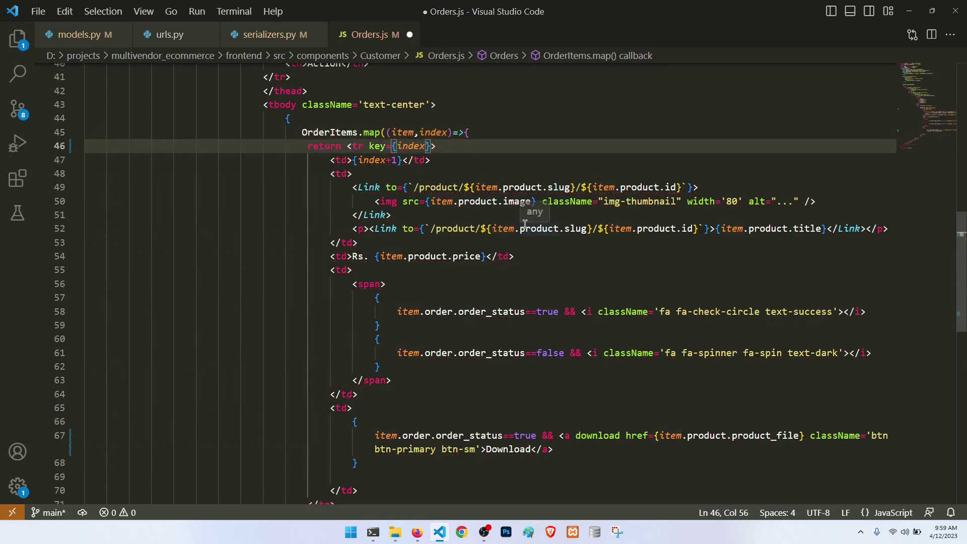
- Save Orders.js, then inspect the row-2 Download link's markup and widen DevTools
key(ctrl+s)
key(alt+Tab)
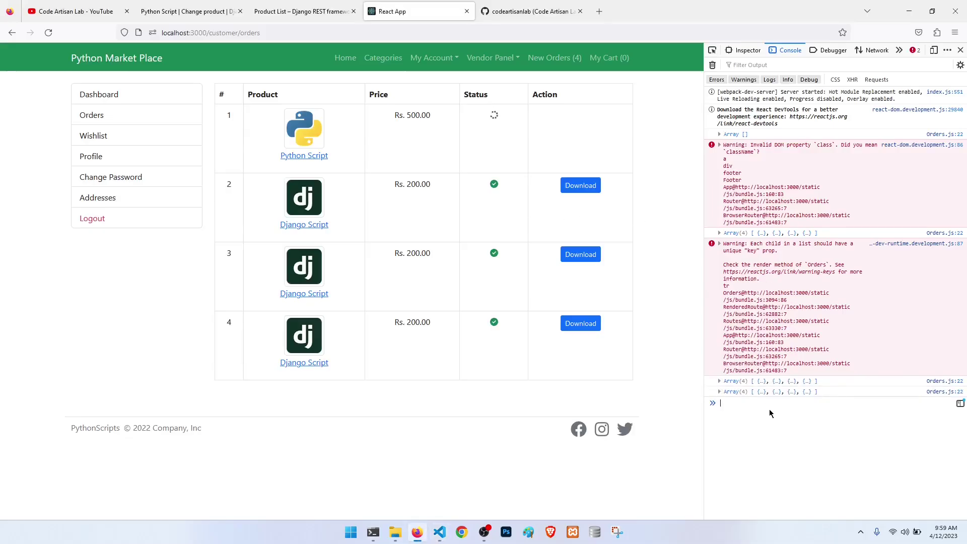
click(712, 49)
click(581, 186)
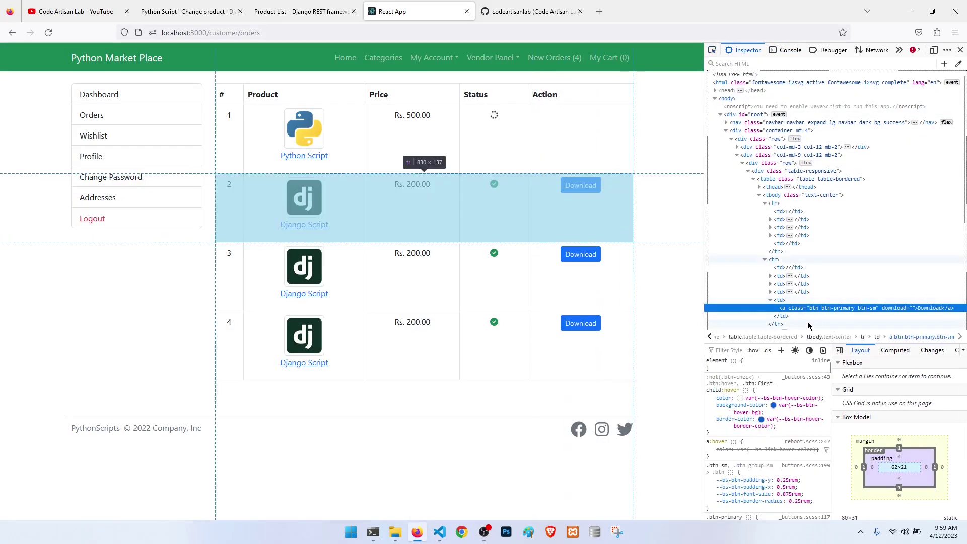
drag(705, 310, 675, 294)
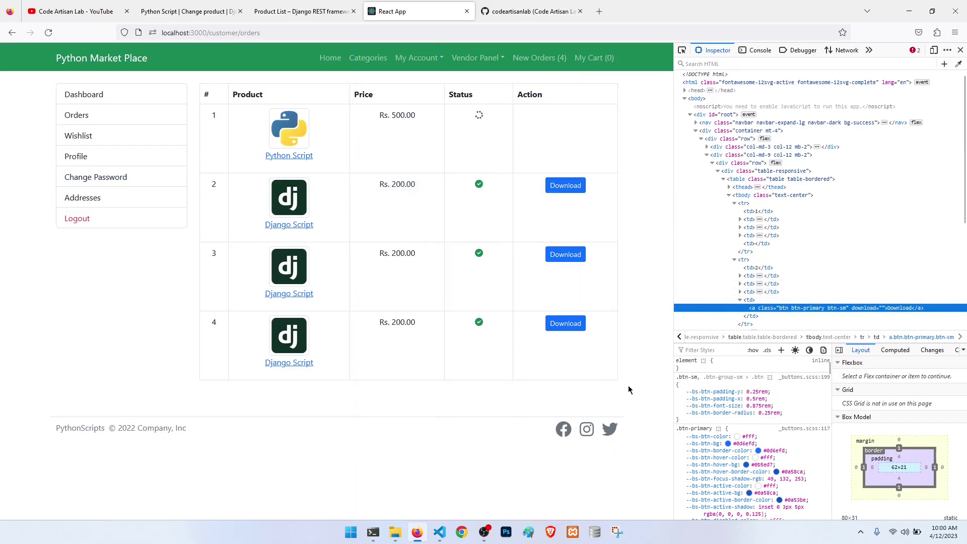
- Close Firefox DevTools and dismiss the accidental quick-find bar
key(F12)
key(slash)
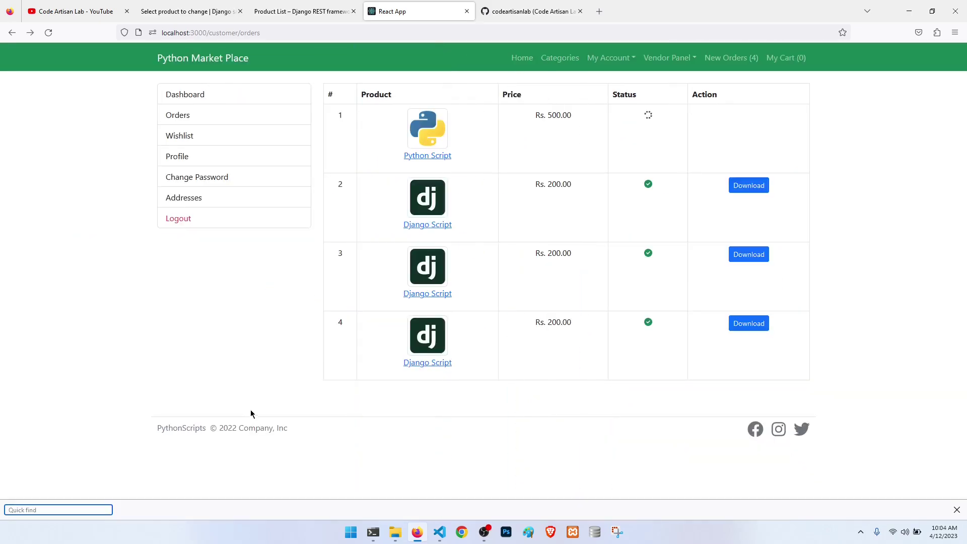
click(439, 532)
key(alt+Tab)
key(Escape)
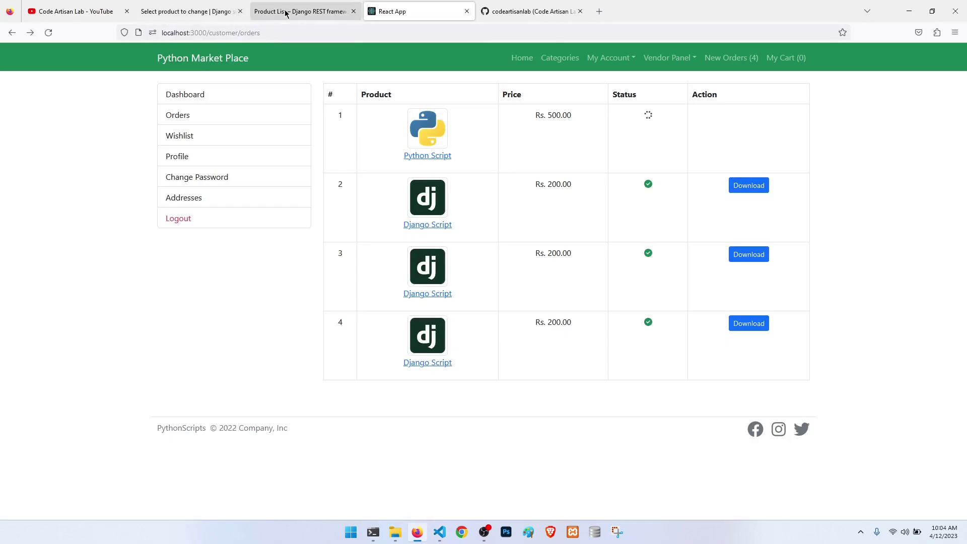
- View the Django Script product's file in Django admin, then return to React App
click(286, 12)
click(216, 9)
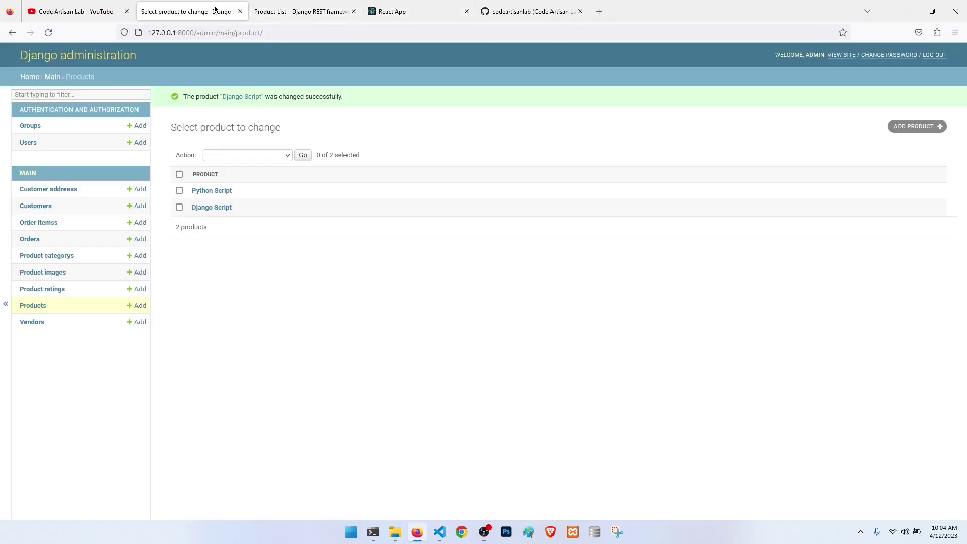
click(212, 207)
scroll(608, 347, down, 5)
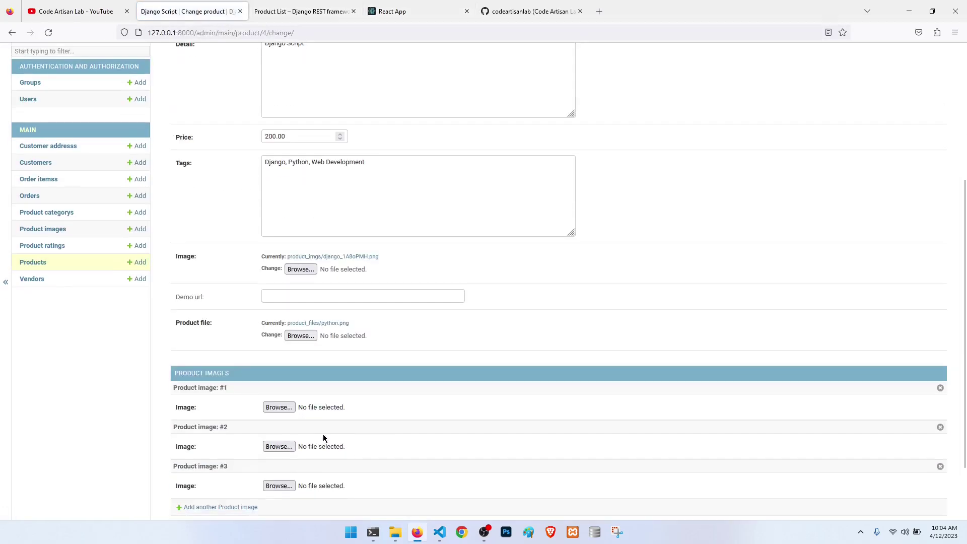
click(403, 12)
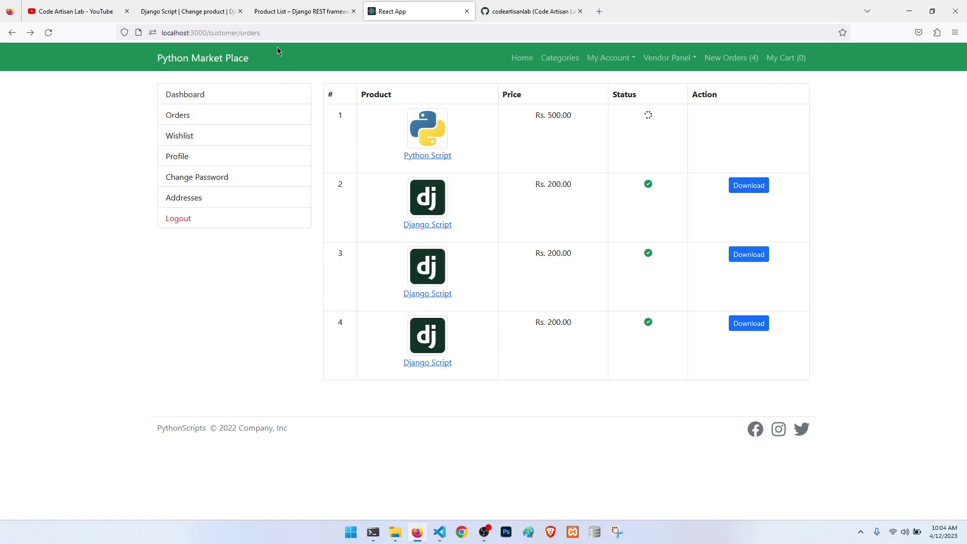
- Compare the orders page with the target='_blank' Download anchor in Orders.js
click(186, 11)
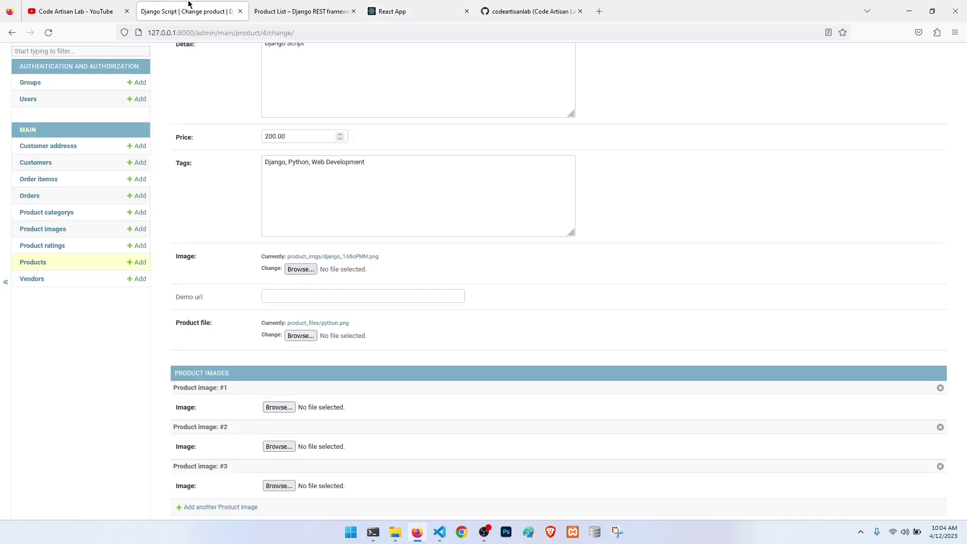
click(409, 11)
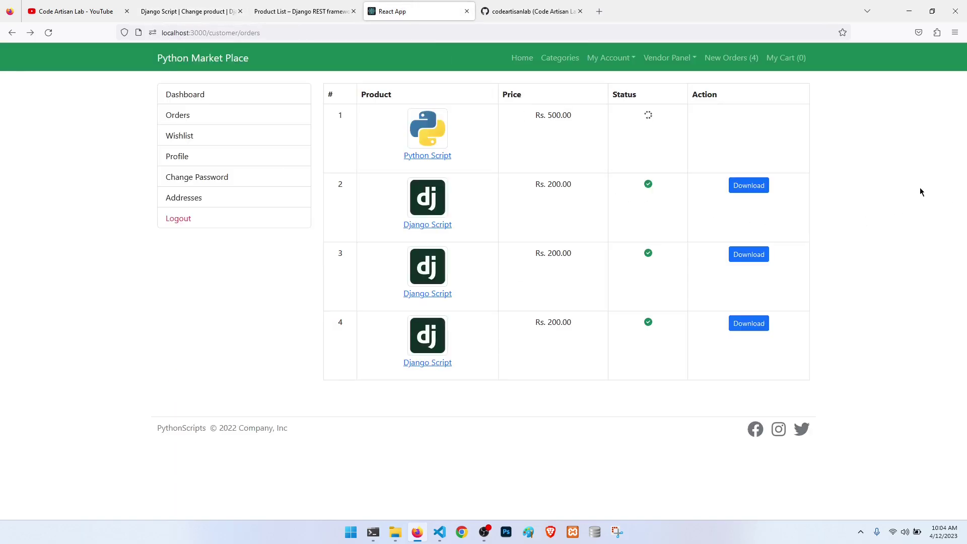
key(F12)
click(441, 532)
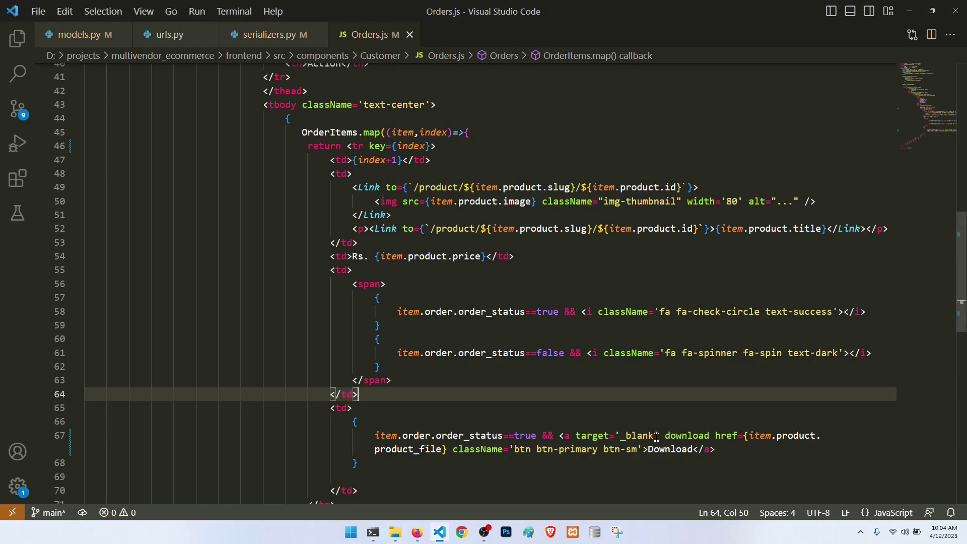
key(alt+Tab)
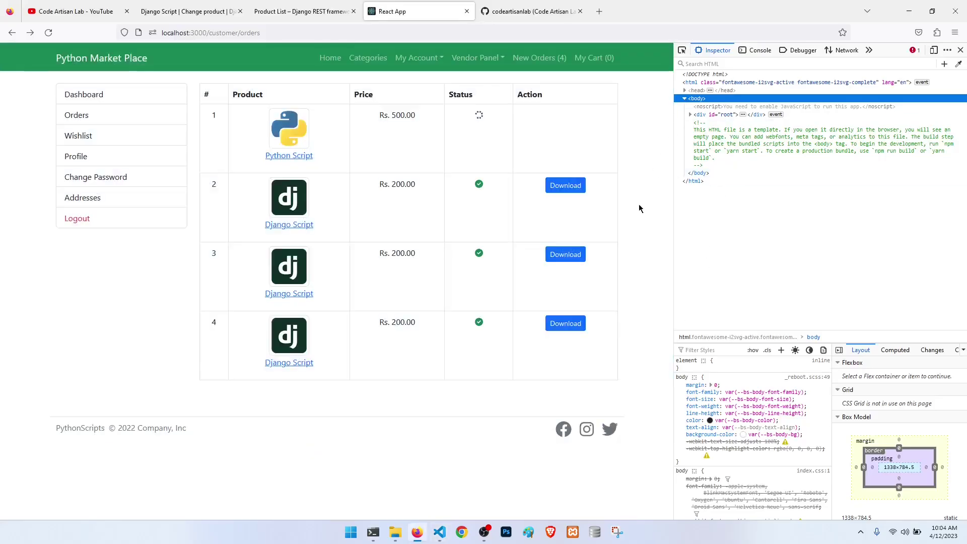
- Open the fourth order's python.png download, close its tab, and close DevTools
click(561, 330)
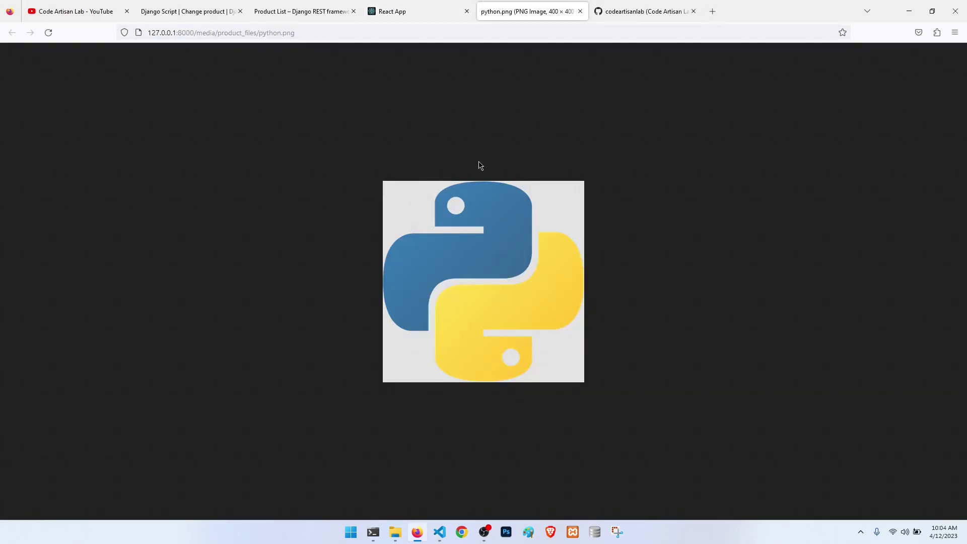
click(579, 11)
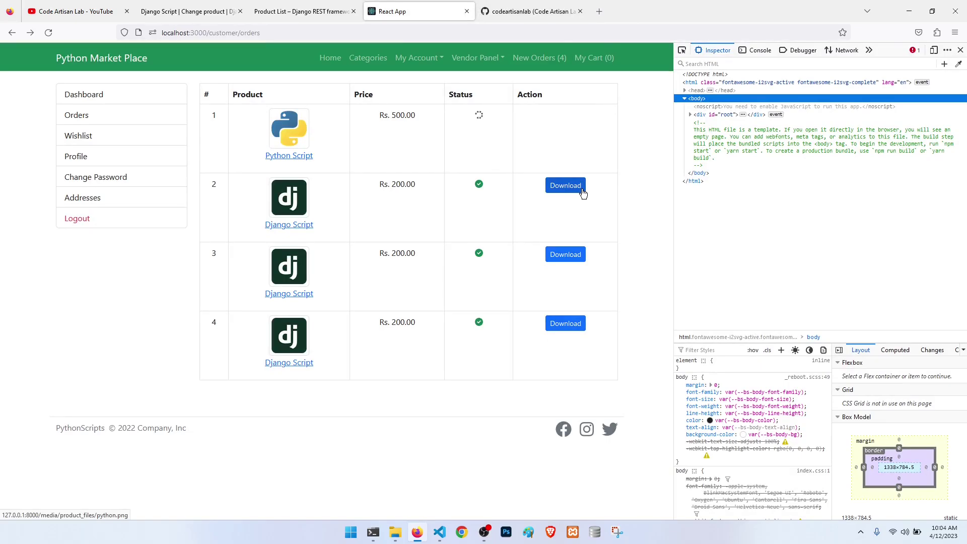
click(961, 51)
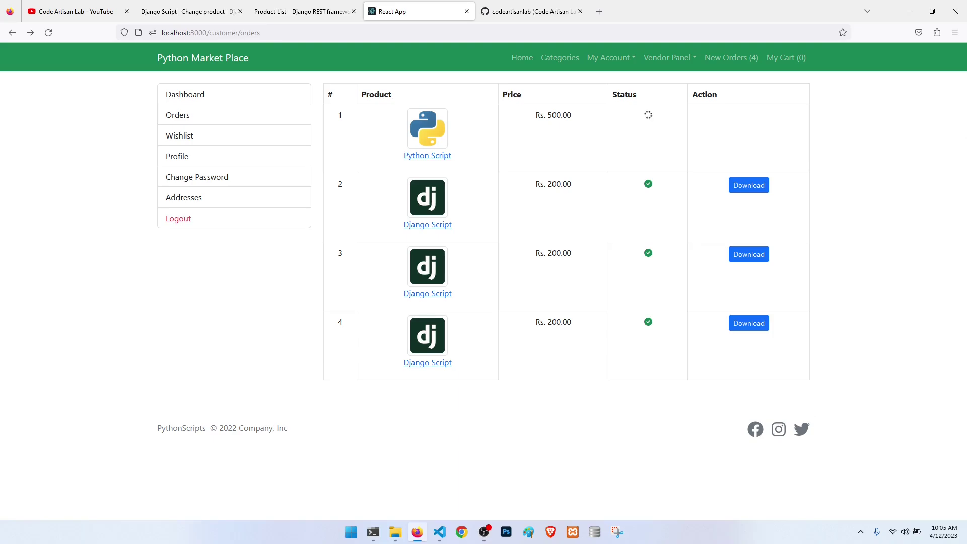
- Open the YouTube channel's About page and select the payment details in its description
click(93, 17)
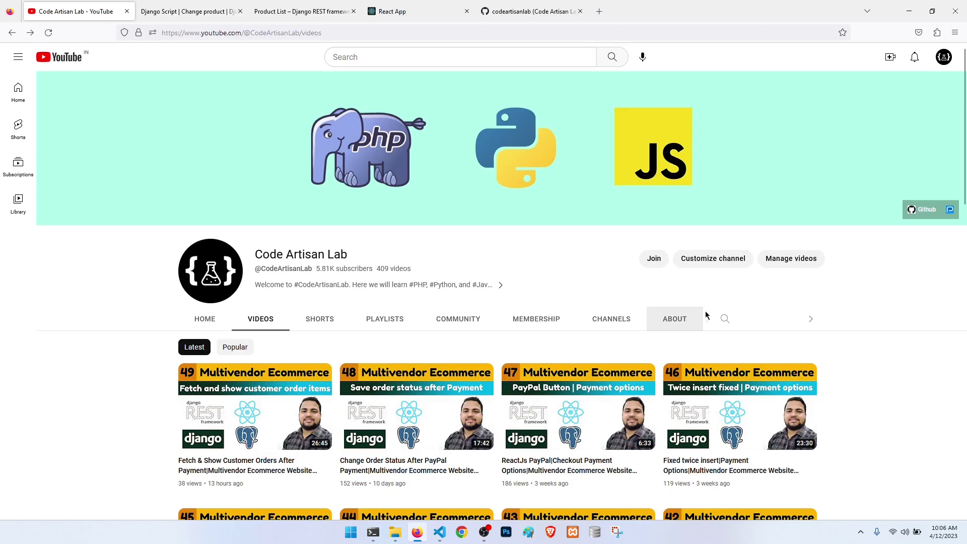
click(675, 318)
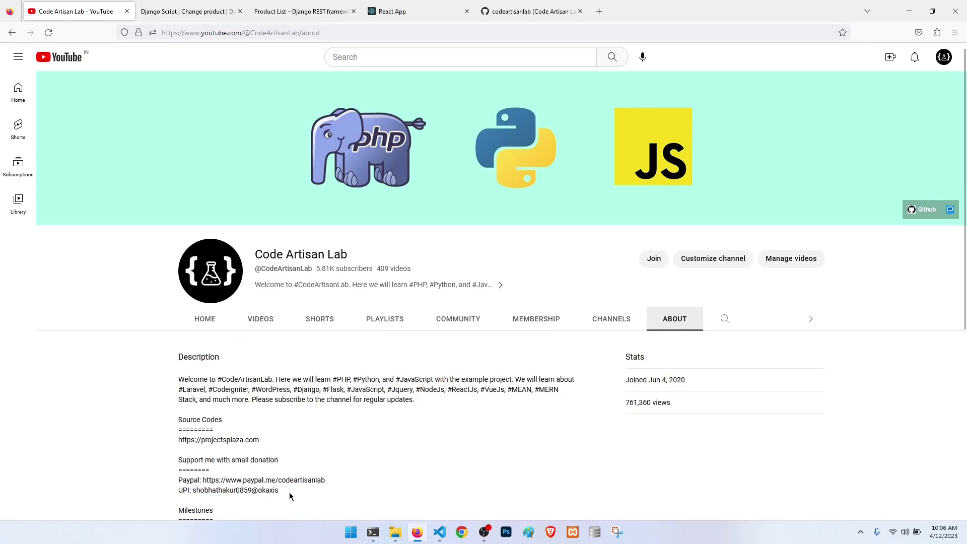
mouse_move(279, 489)
mouse_down()
mouse_move(190, 489)
mouse_move(179, 356)
mouse_up()
click(173, 484)
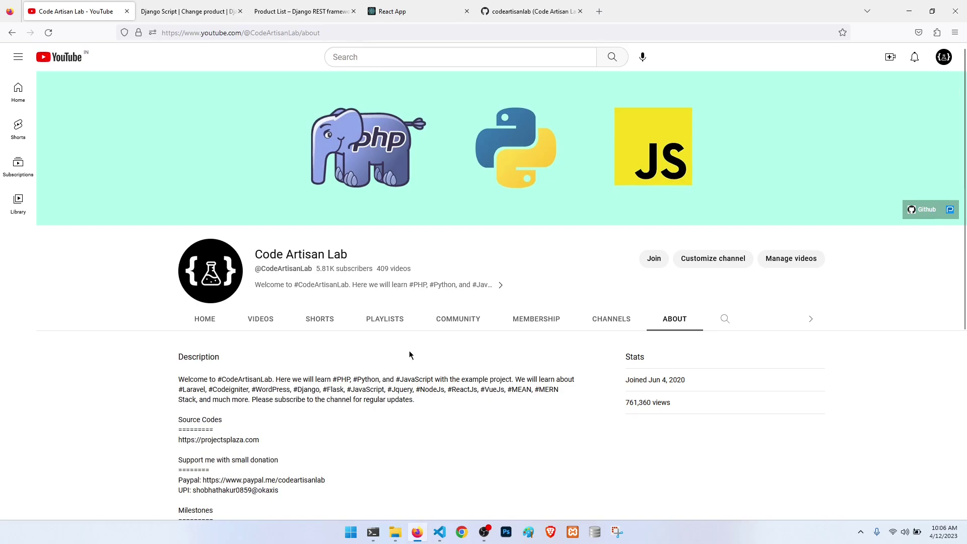
scroll(411, 354, down, 3)
scroll(417, 365, down, 2)
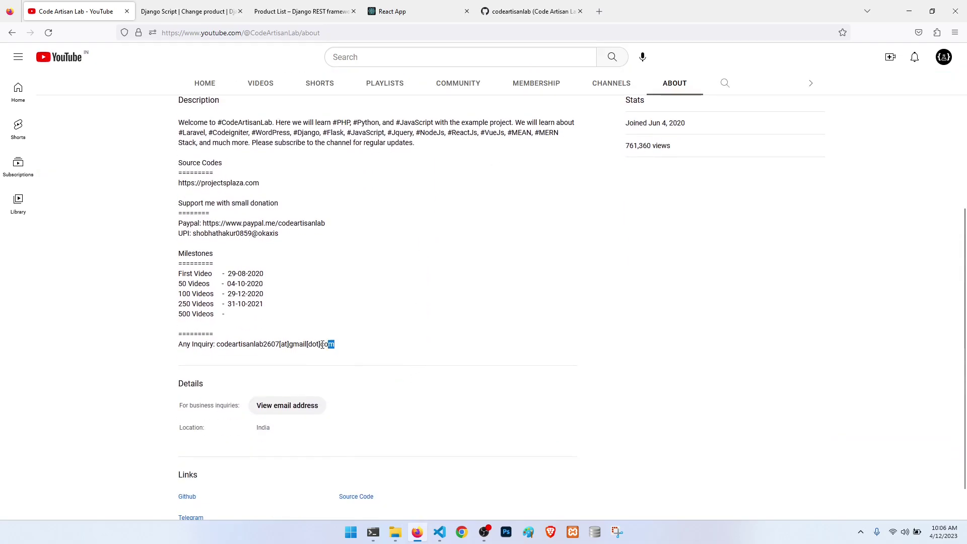
- Select the inquiry contact address, then move to the GitHub repository tab
drag(320, 344, 217, 345)
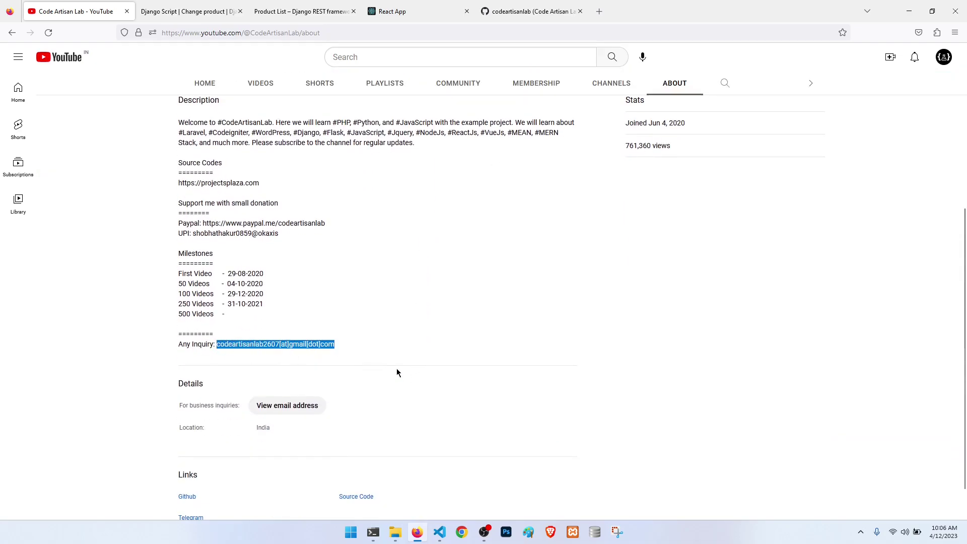
double_click(259, 344)
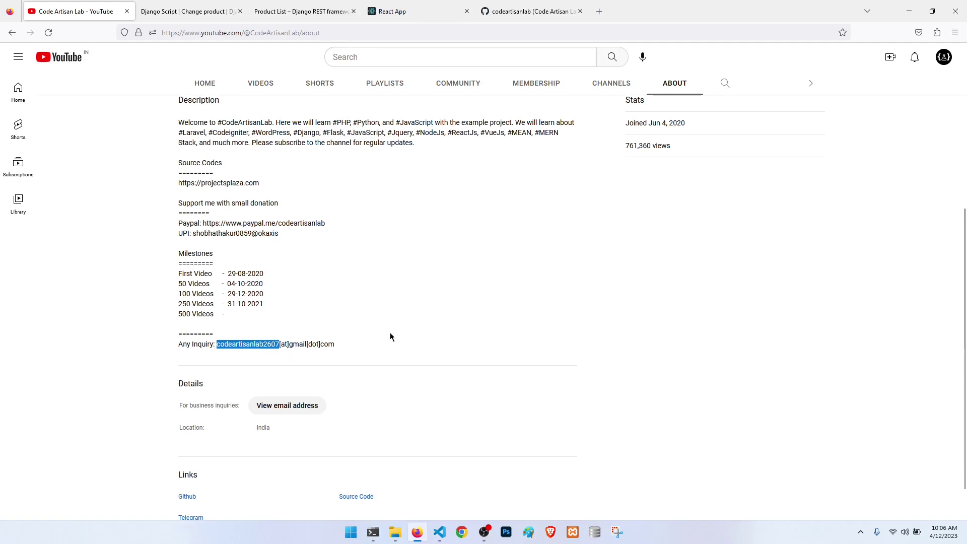
scroll(390, 332, up, 5)
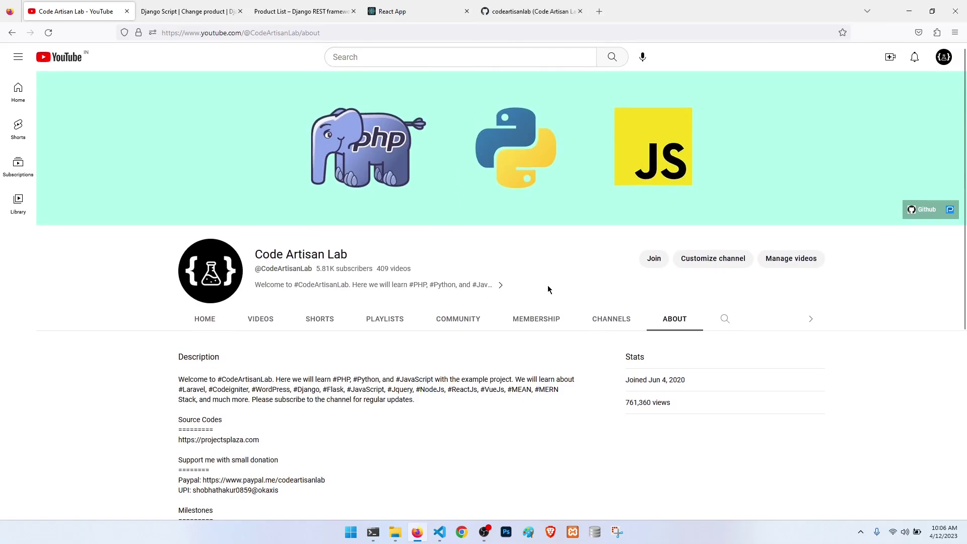
click(529, 11)
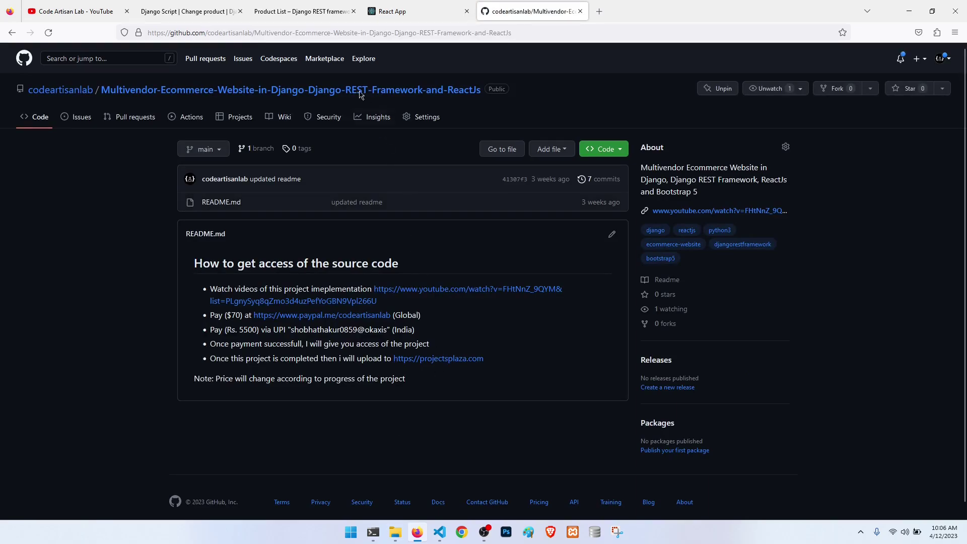
- Flip through the YouTube, React App and product list tabs, ending on GitHub
click(76, 11)
click(529, 11)
click(423, 11)
click(114, 9)
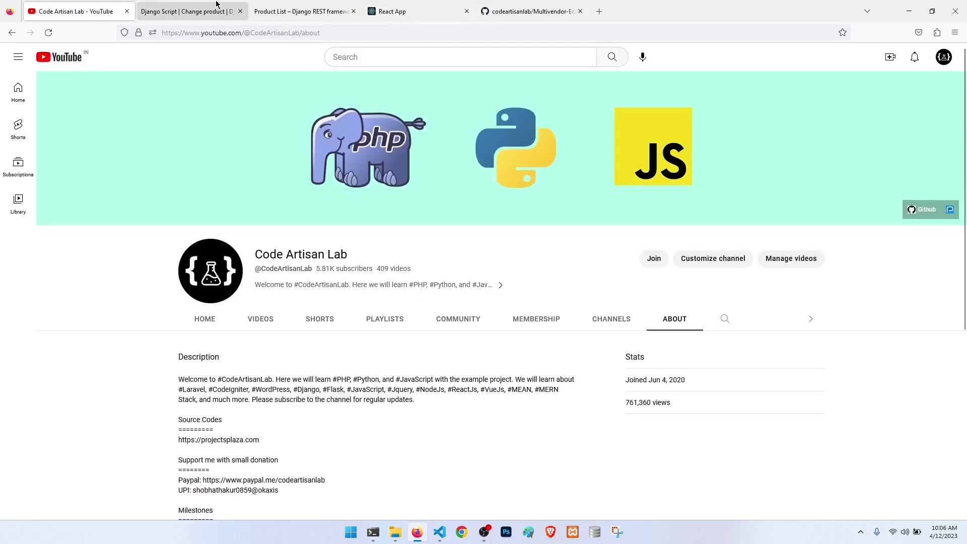
click(303, 10)
click(530, 10)
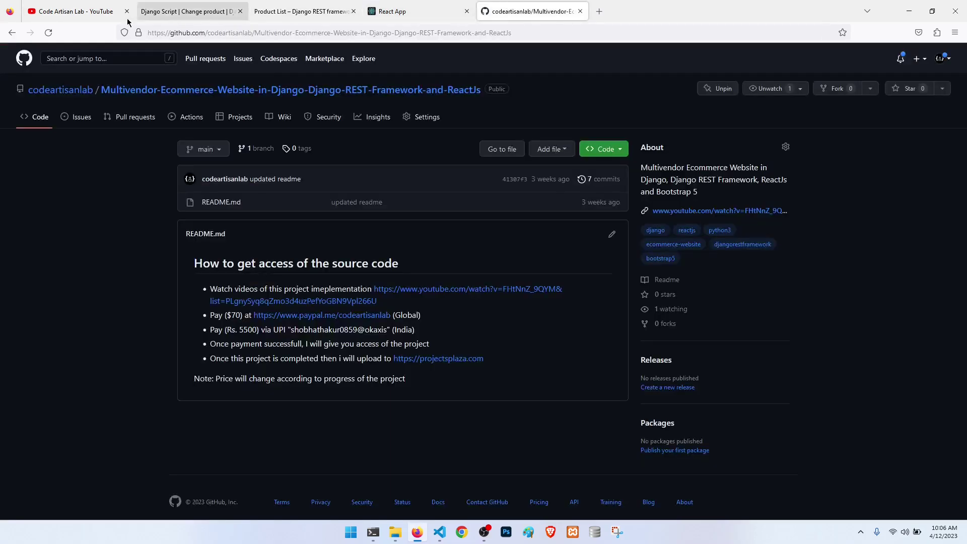
- From the codeartisanlab profile, open the Learning Management System repo and select its access instructions
click(12, 32)
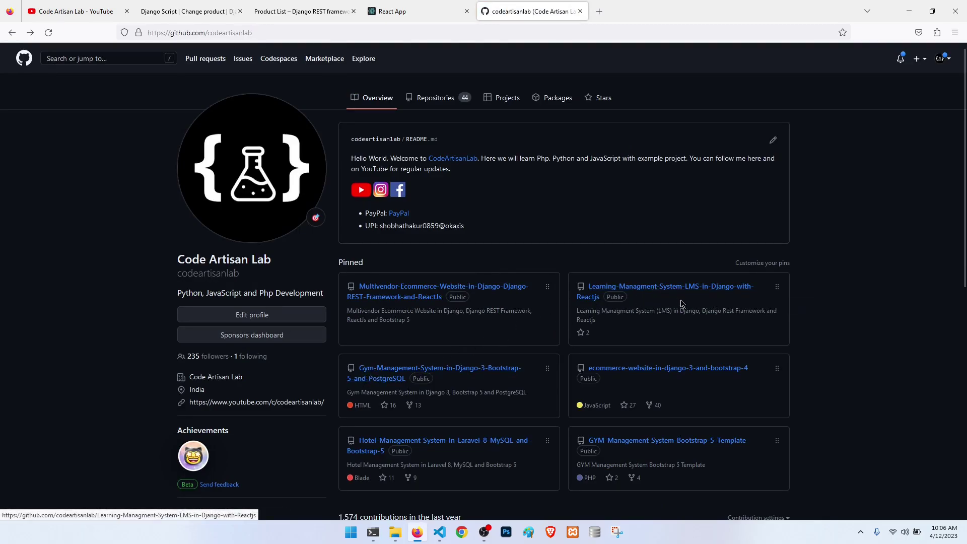
click(658, 288)
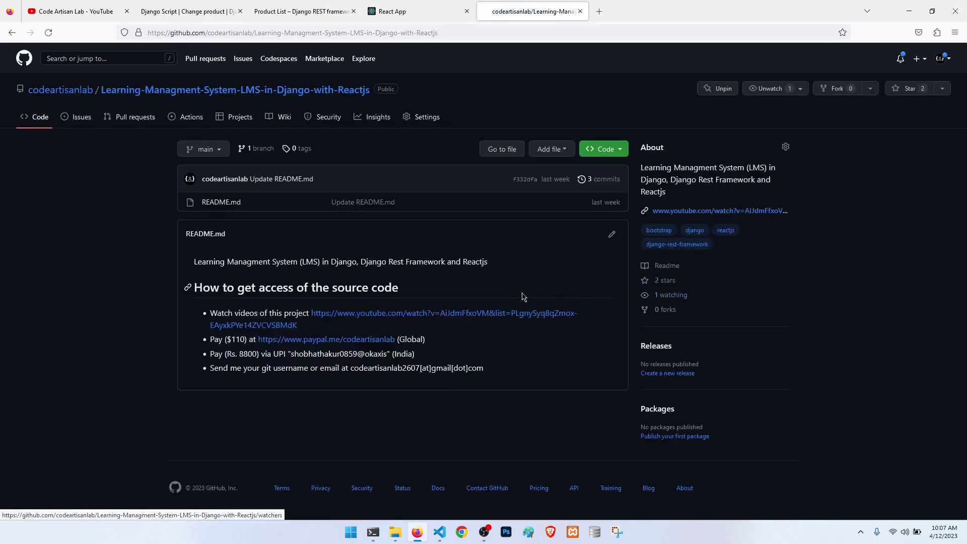
drag(505, 371, 208, 316)
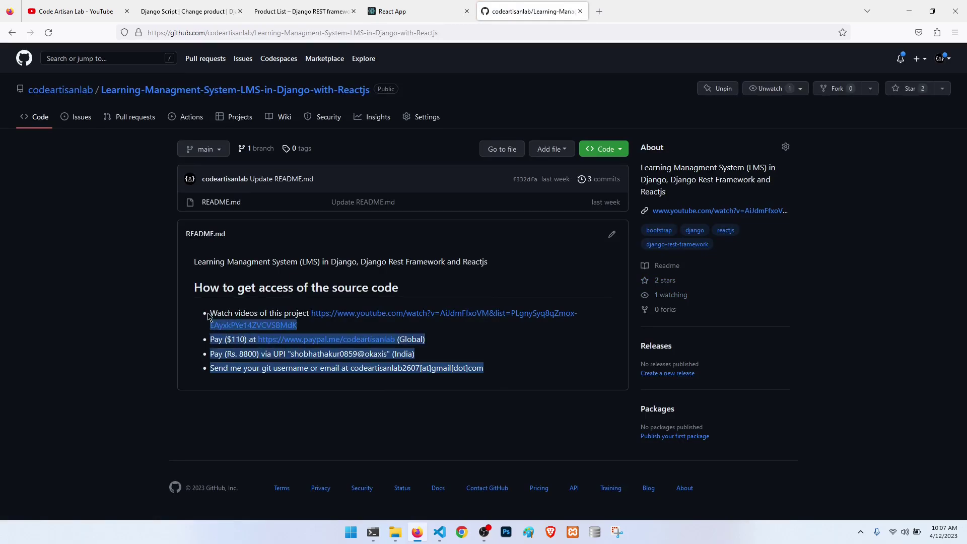
- Show the Code Artisan Lab channel's Videos tab, led by episode 49
click(69, 11)
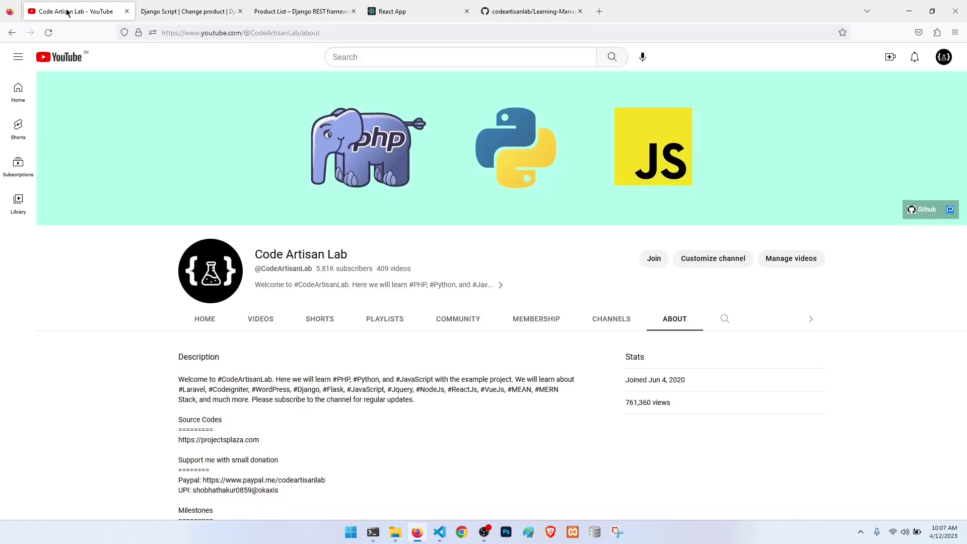
click(260, 318)
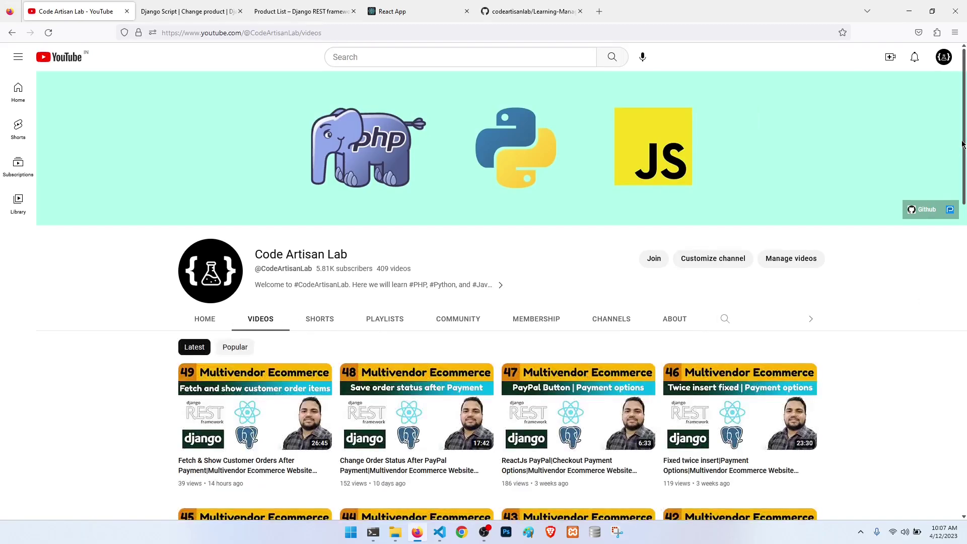
drag(963, 139, 964, 179)
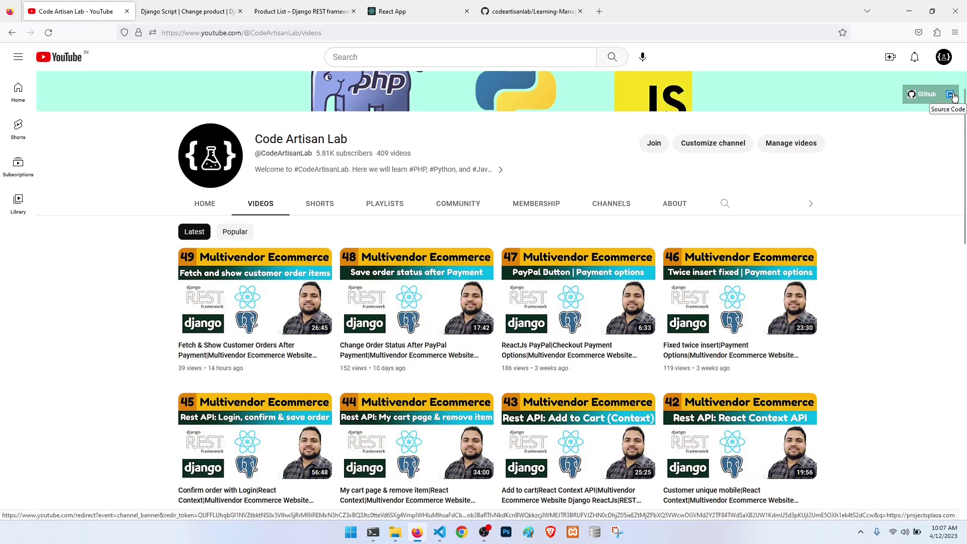
scroll(954, 98, up, 3)
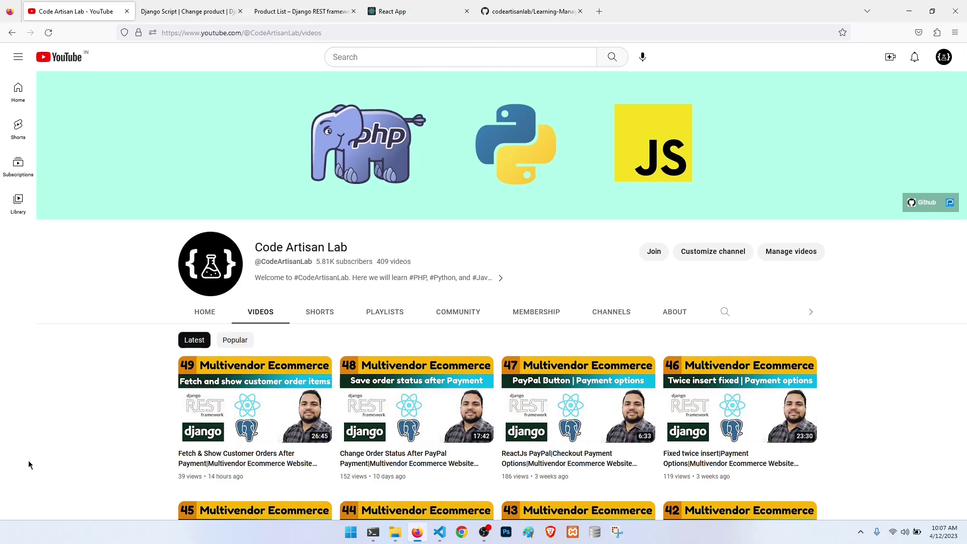
scroll(30, 457, up, 1)
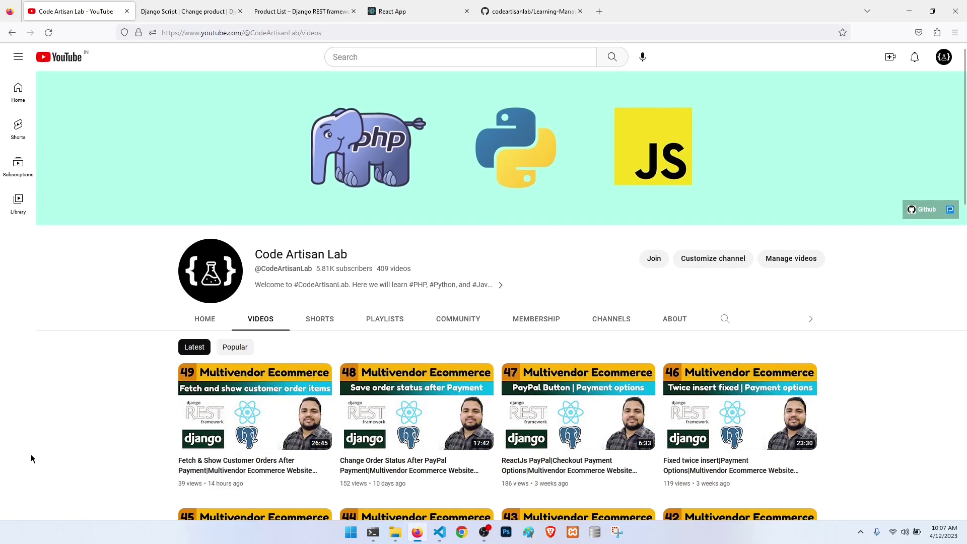